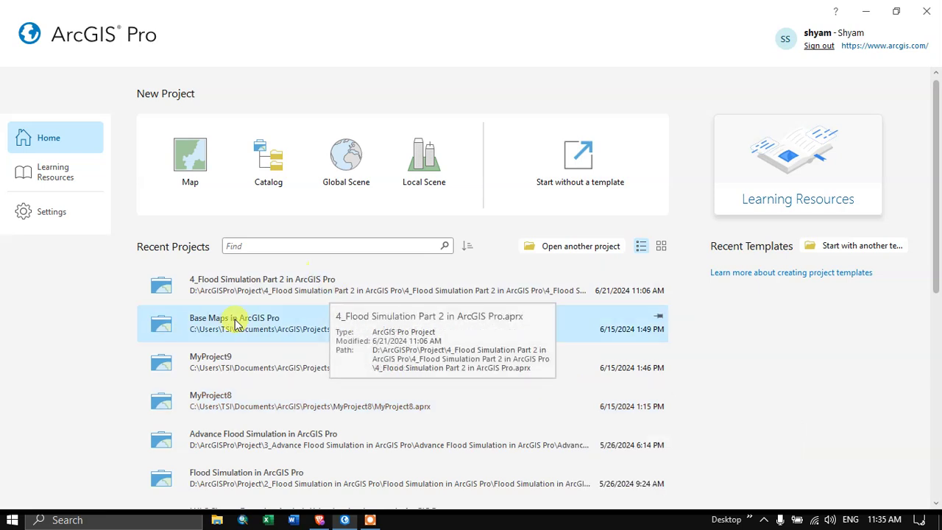
- Check the installed software version in the product information, and return to the start page
click(53, 216)
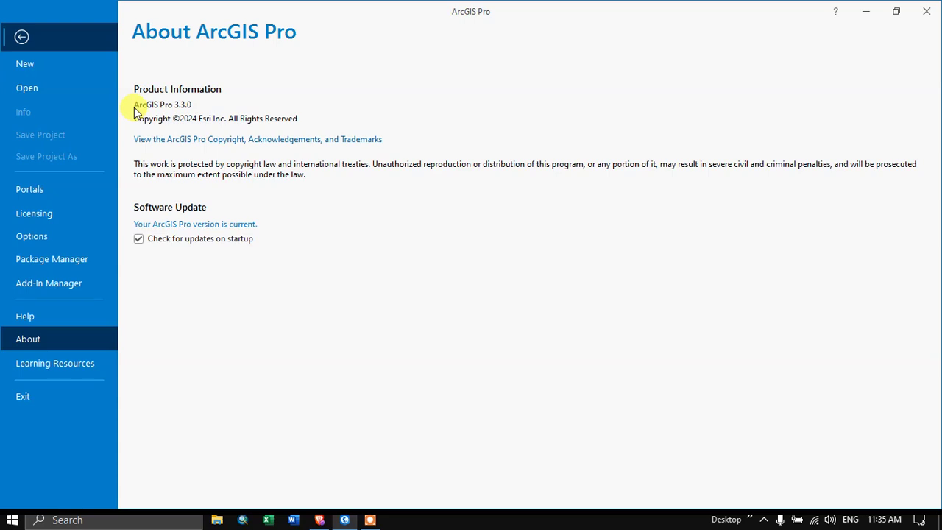
key(Escape)
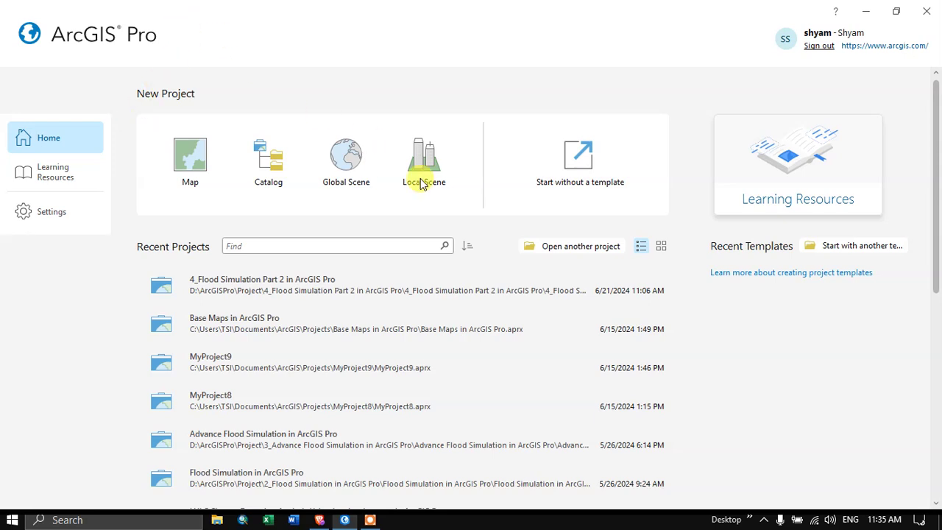
- Start a project without a template and add a new local scene to it
click(622, 169)
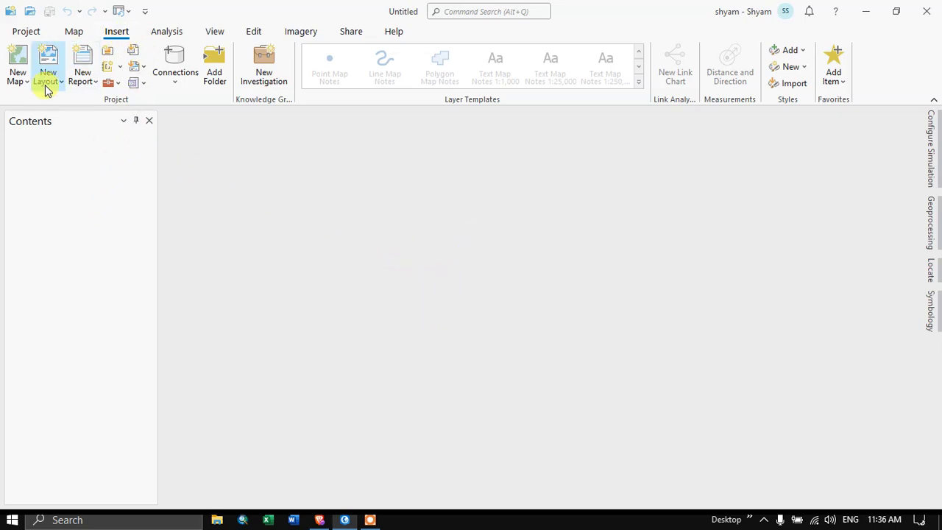
click(18, 86)
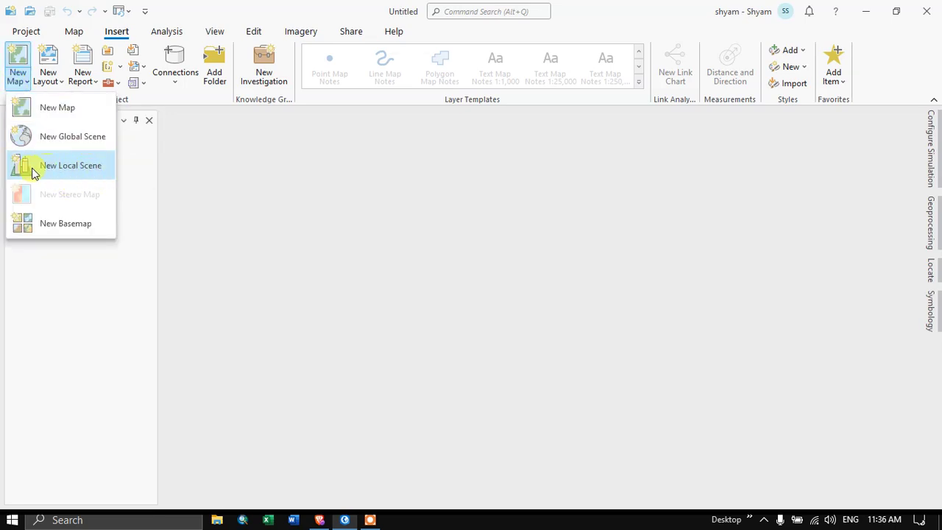
click(76, 166)
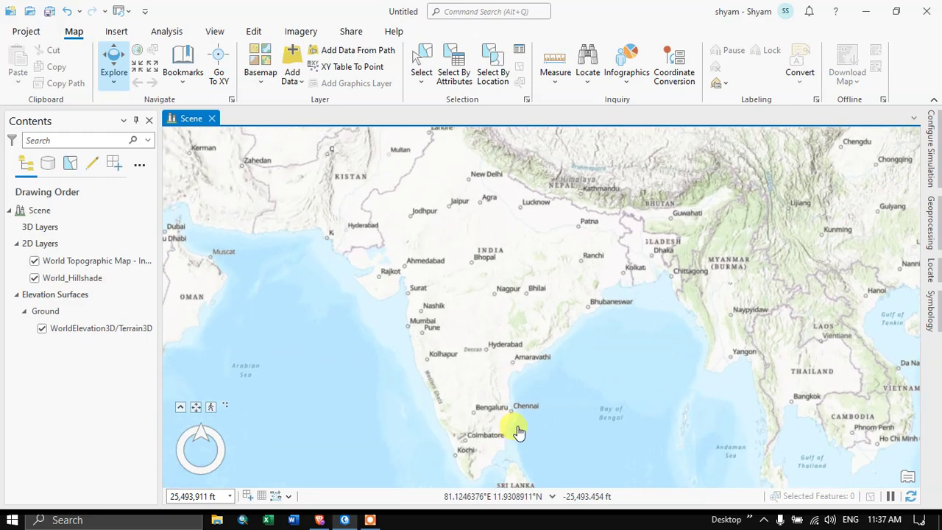
- Start a rainfall flood simulation for the Adyar River area in Chennai
scroll(512, 429, up, 4)
scroll(488, 394, up, 10)
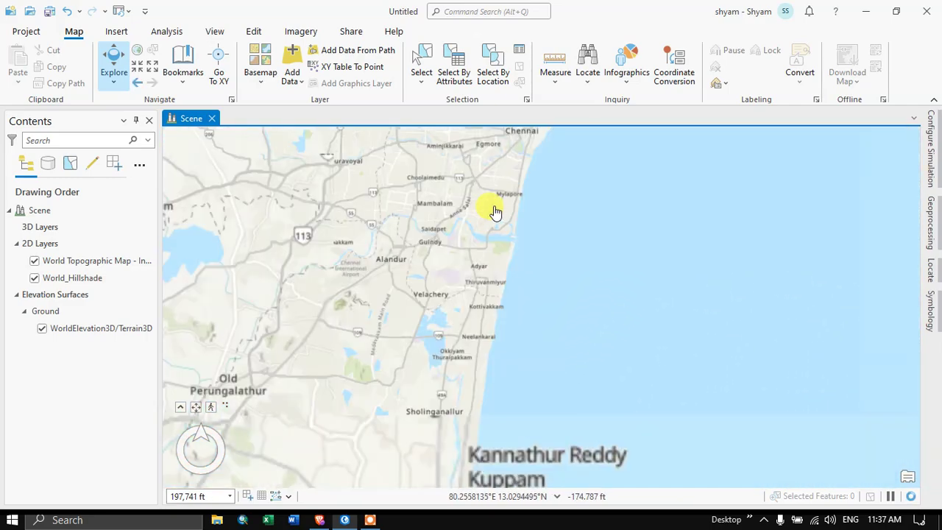
scroll(488, 311, up, 3)
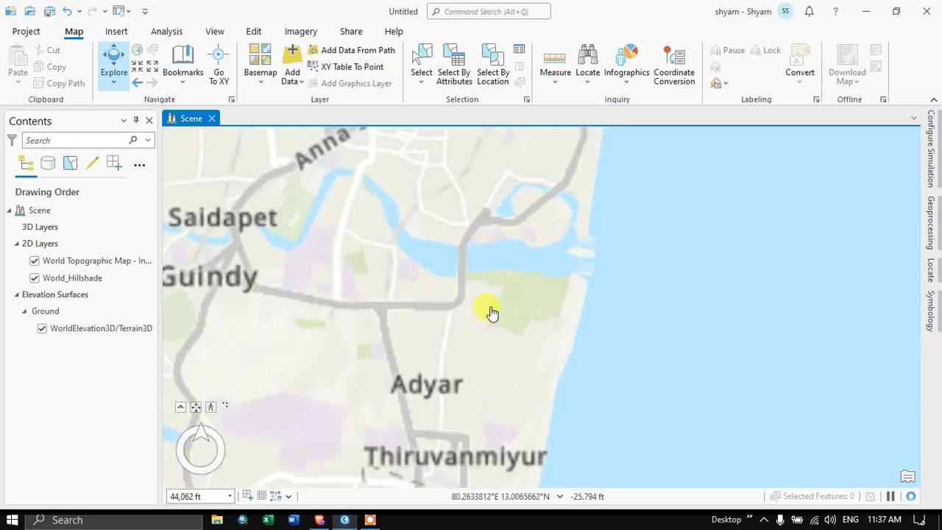
scroll(584, 343, down, 2)
scroll(624, 349, up, 2)
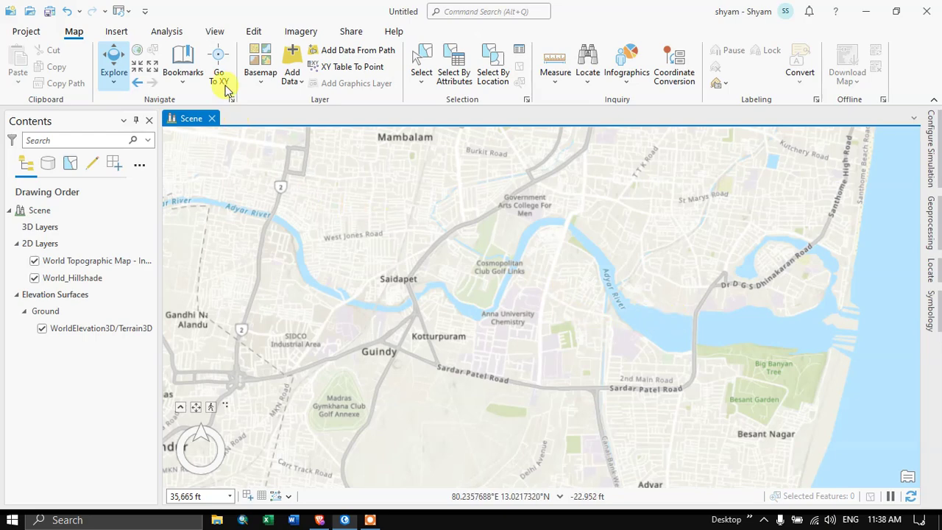
click(168, 34)
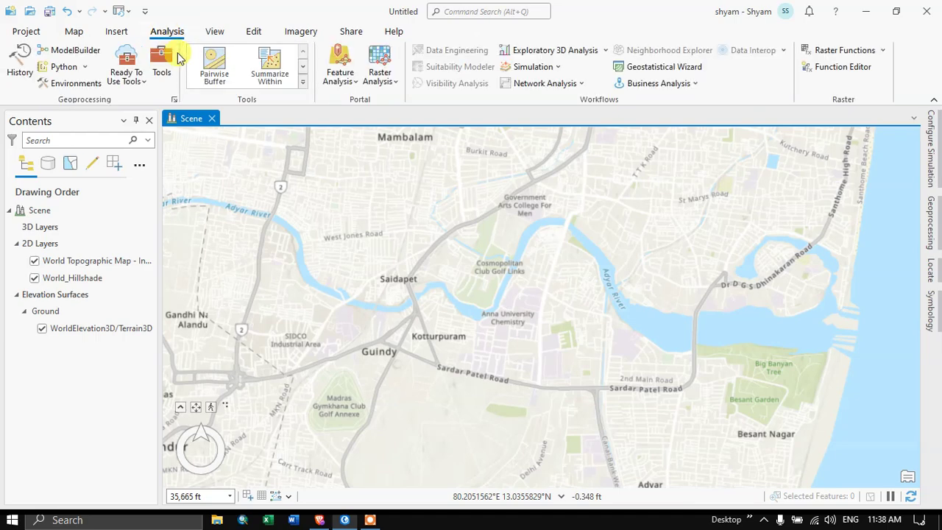
click(548, 68)
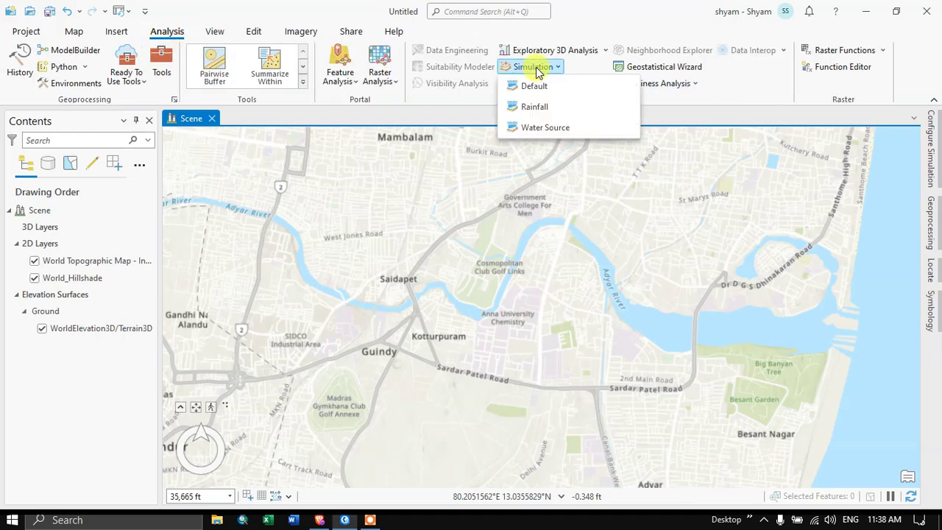
click(545, 109)
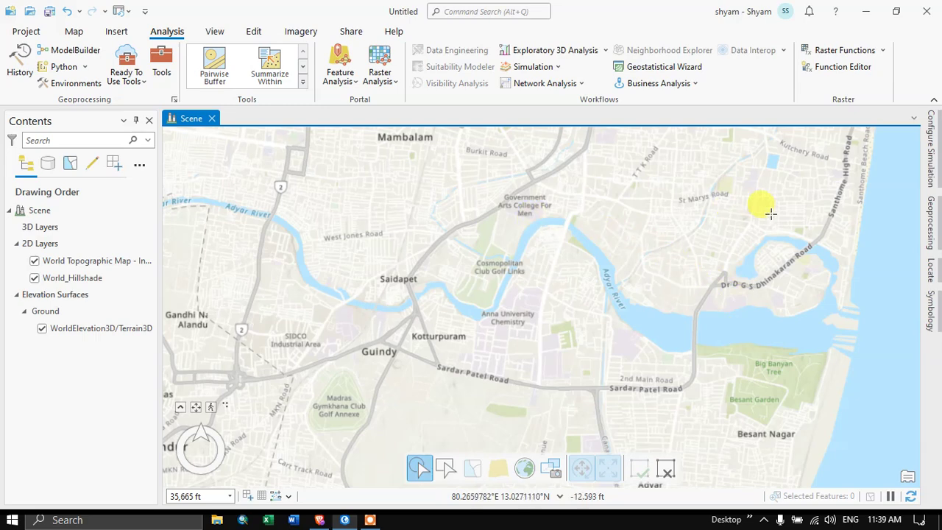
- Sketch an oriented rectangle as the simulation area, covering the Adyar River from west of Saidapet to the sea
drag(703, 192, 684, 185)
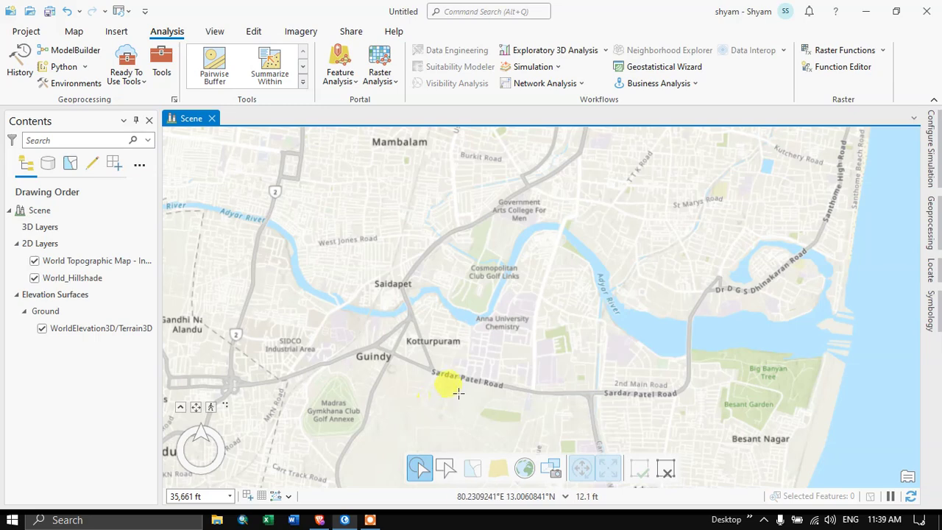
click(418, 469)
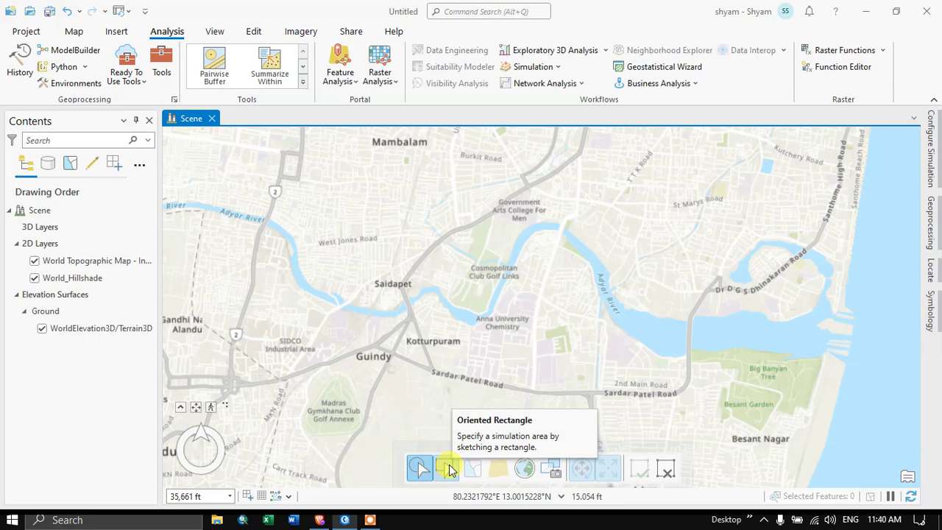
click(445, 471)
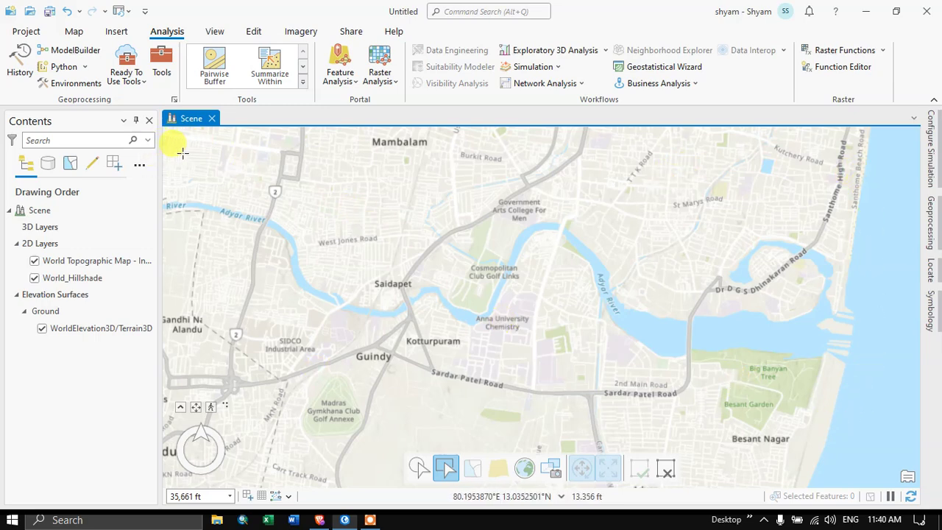
click(183, 153)
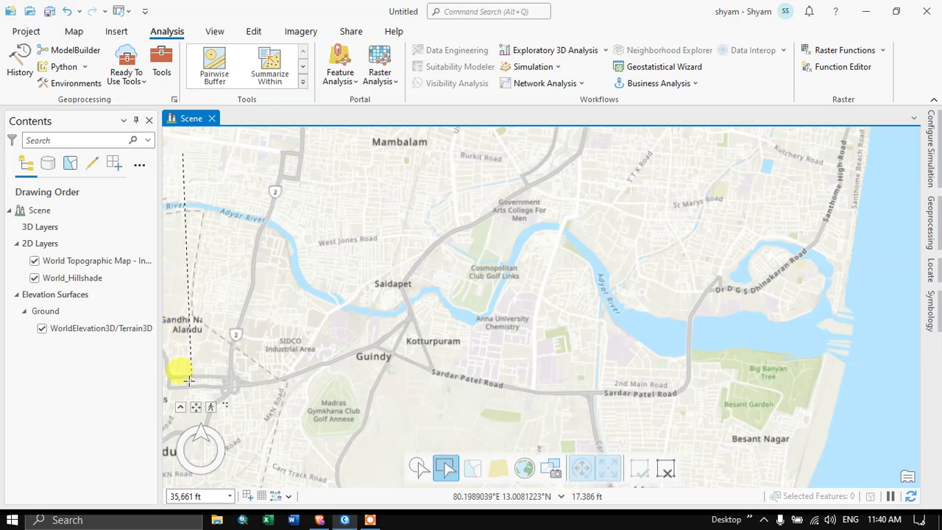
drag(177, 381, 879, 410)
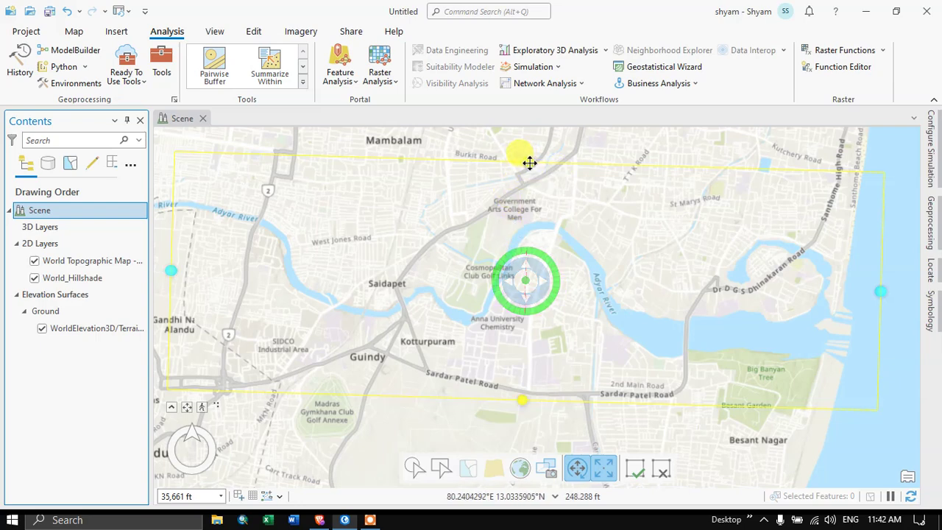
- Narrow the simulation rectangle from its north and south edges to fit the river corridor, and create the flood layer
drag(530, 162, 531, 195)
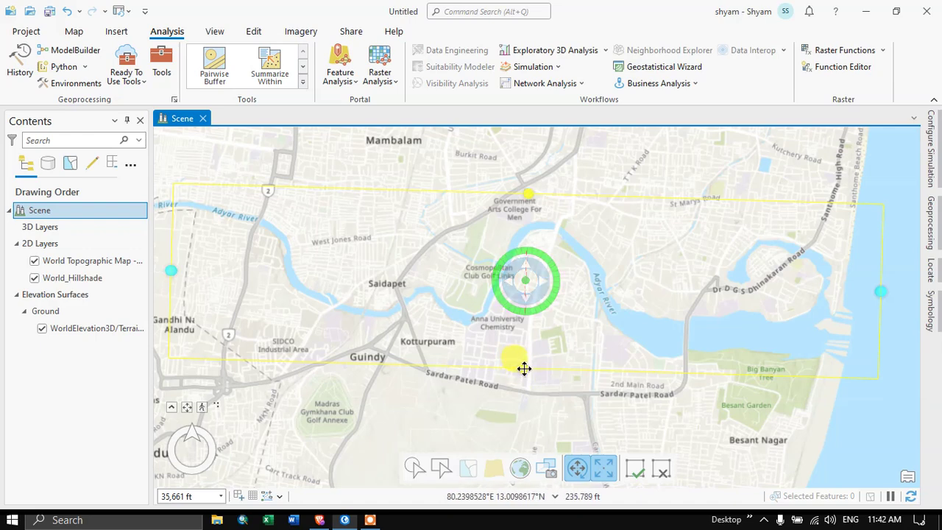
drag(523, 365, 524, 360)
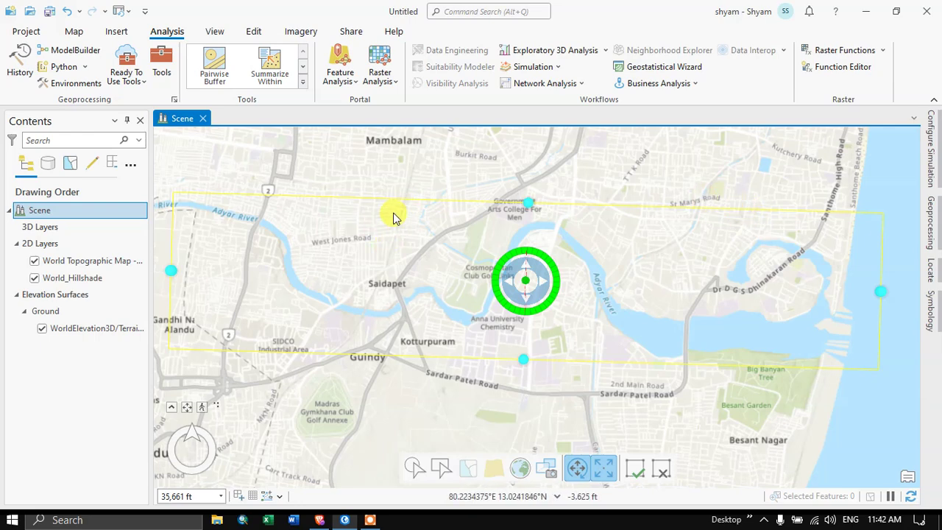
click(636, 472)
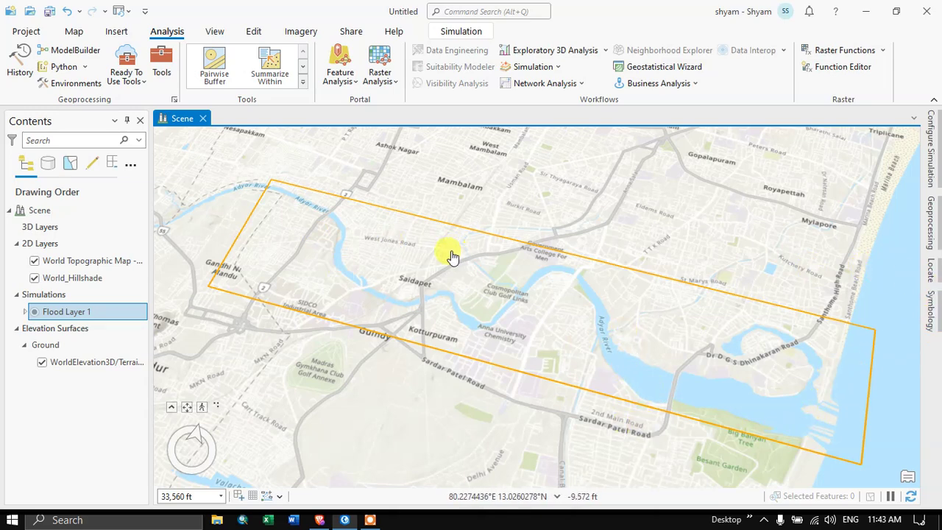
- Set the flood simulation's rainfall rate to 200 mm per hour
click(462, 33)
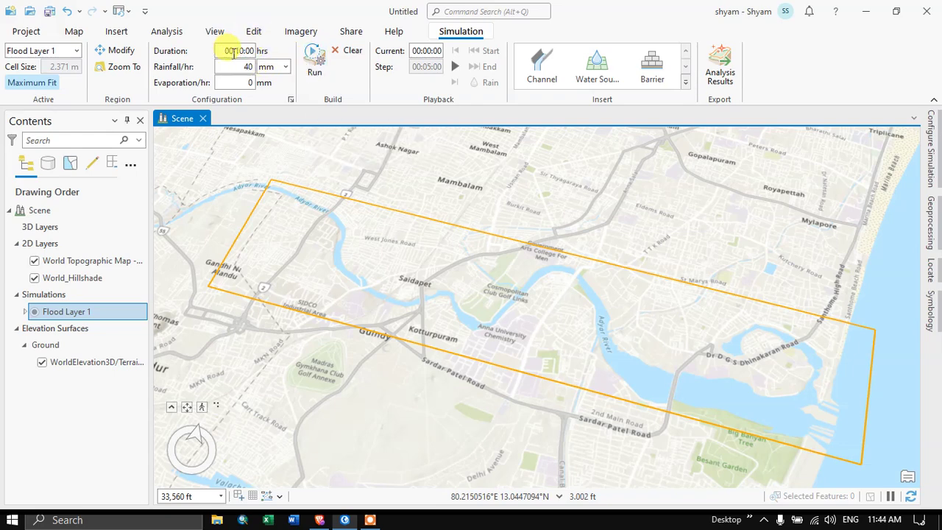
click(246, 51)
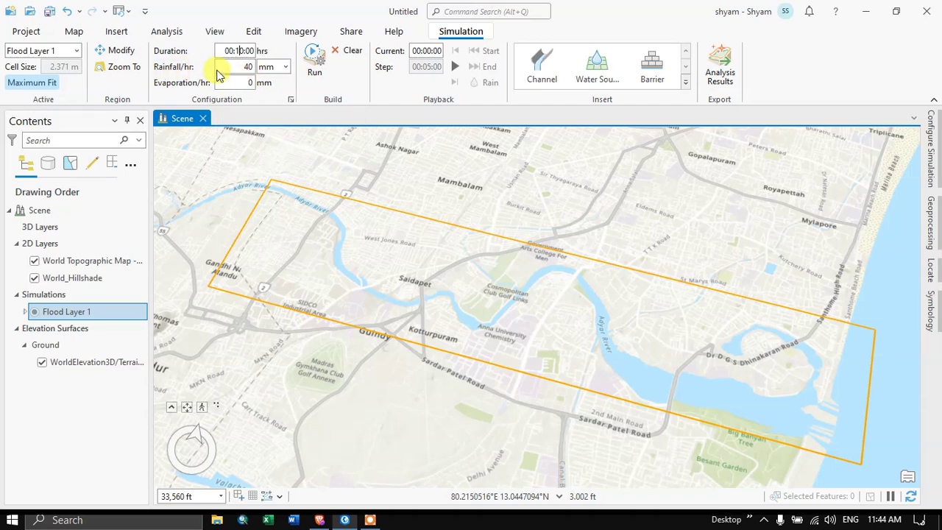
click(249, 67)
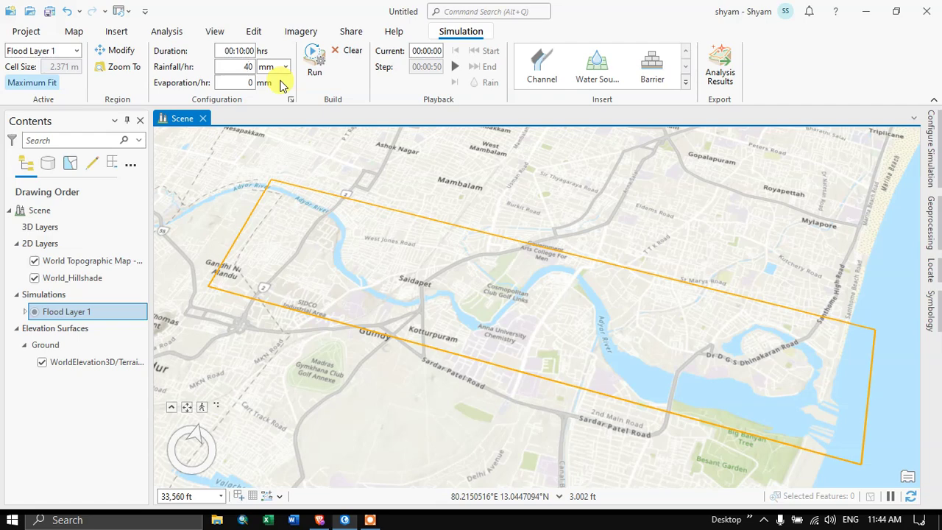
text(200)
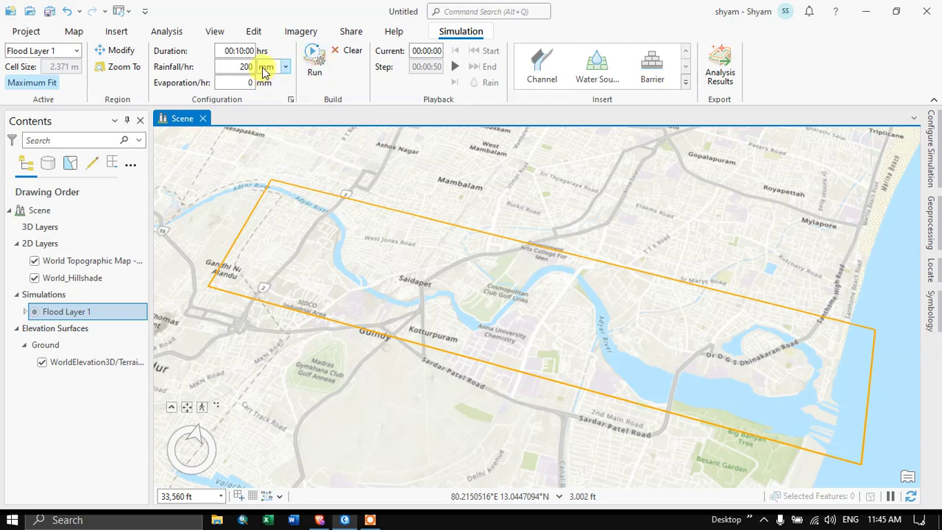
- Switch the scene's basemap to the light gray canvas with 3D buildings and place labels
click(74, 31)
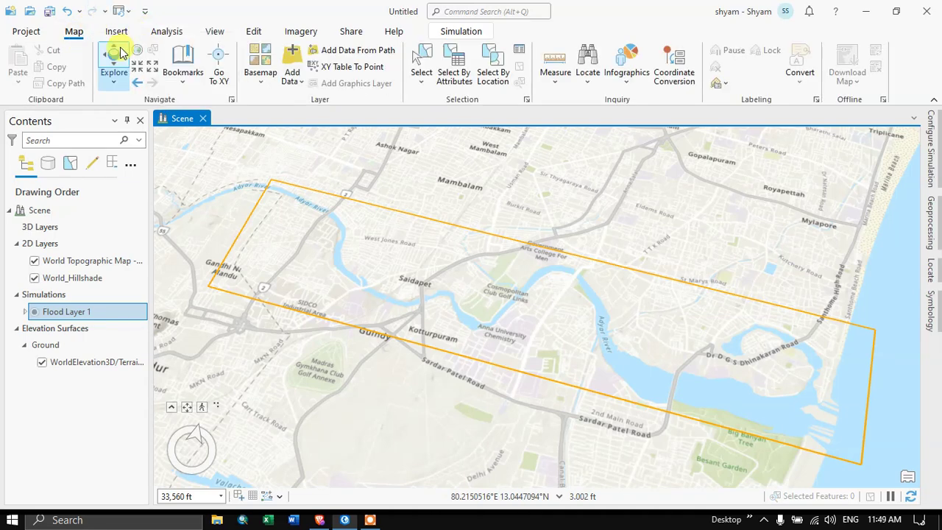
click(261, 74)
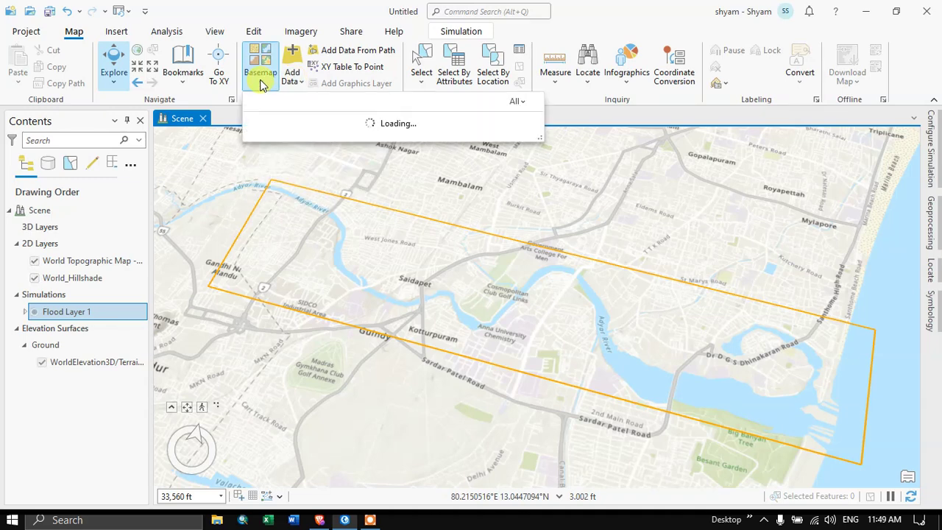
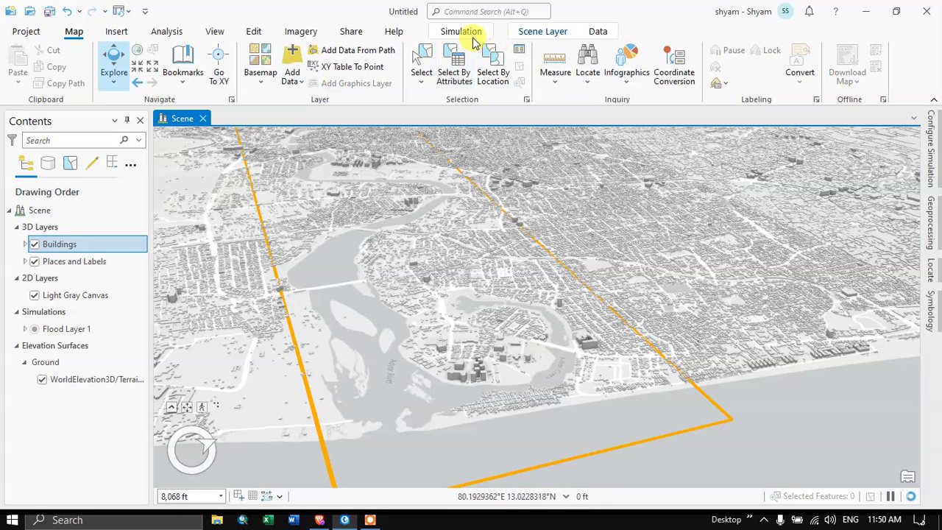
- Run the rainfall simulation and expand Flood Layer 1 to display its water depth legend
click(459, 33)
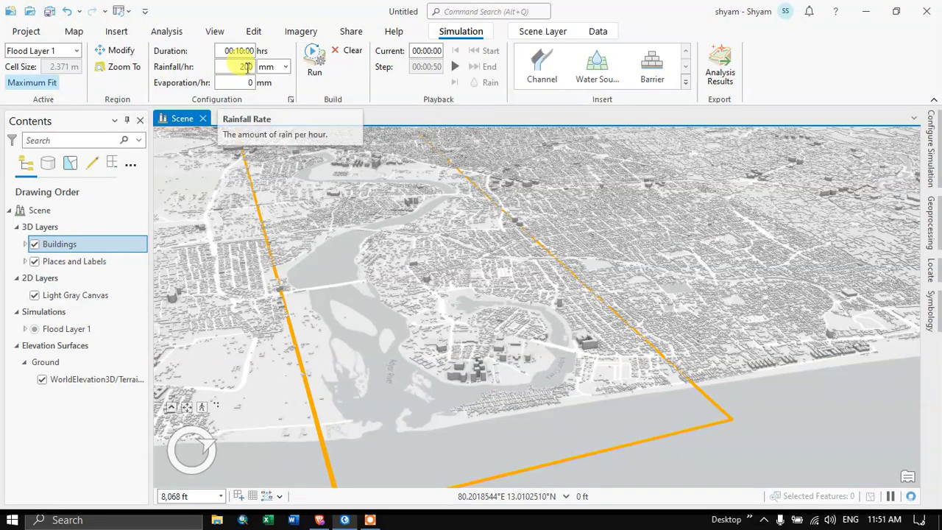
click(314, 57)
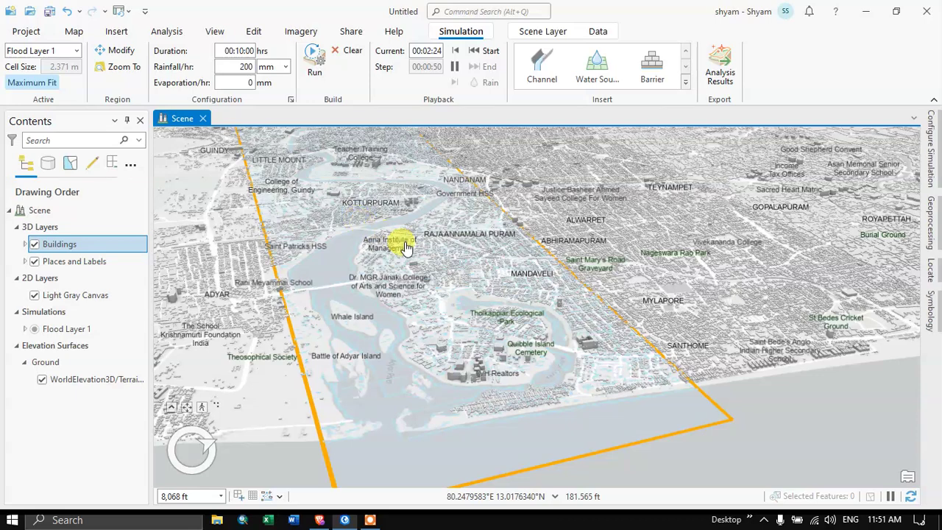
click(66, 328)
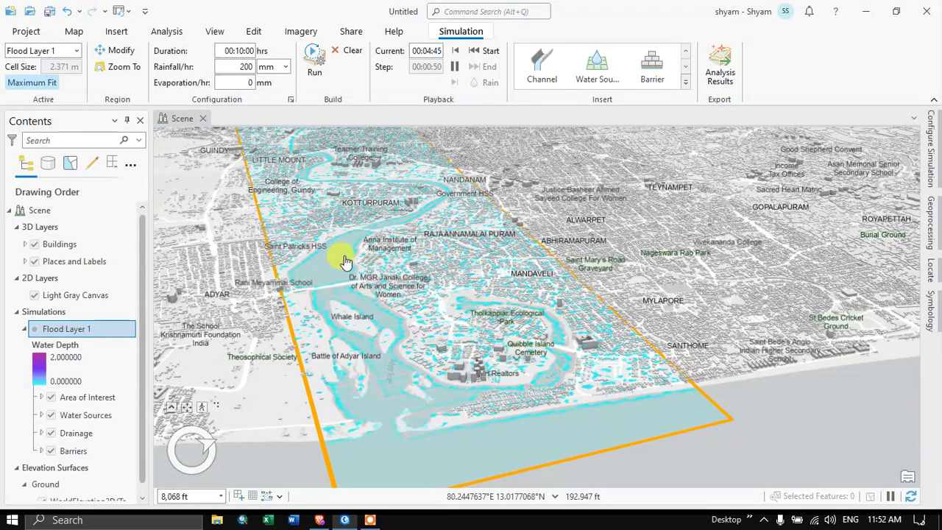
- Examine the simulated water depth along the Adyar River and around Tholkappiar Ecological Park
middle_drag(377, 284, 520, 354)
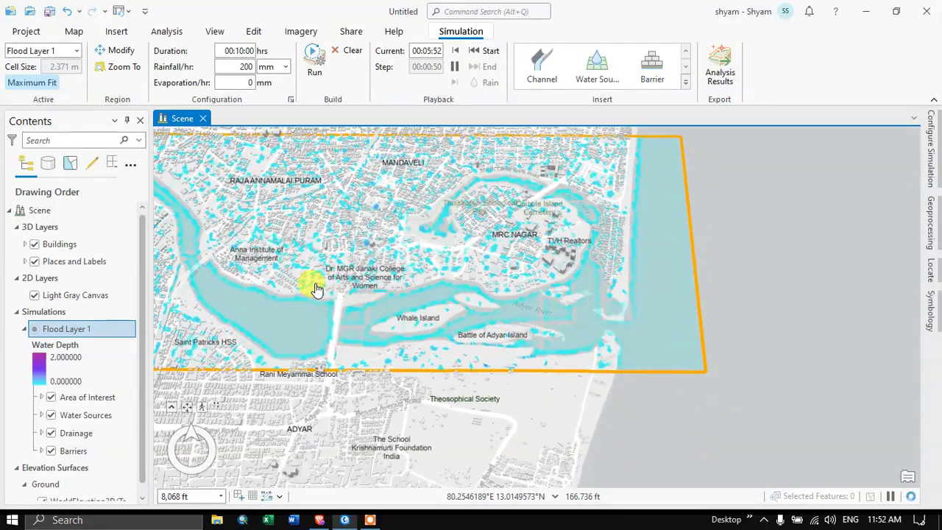
scroll(316, 288, down, 4)
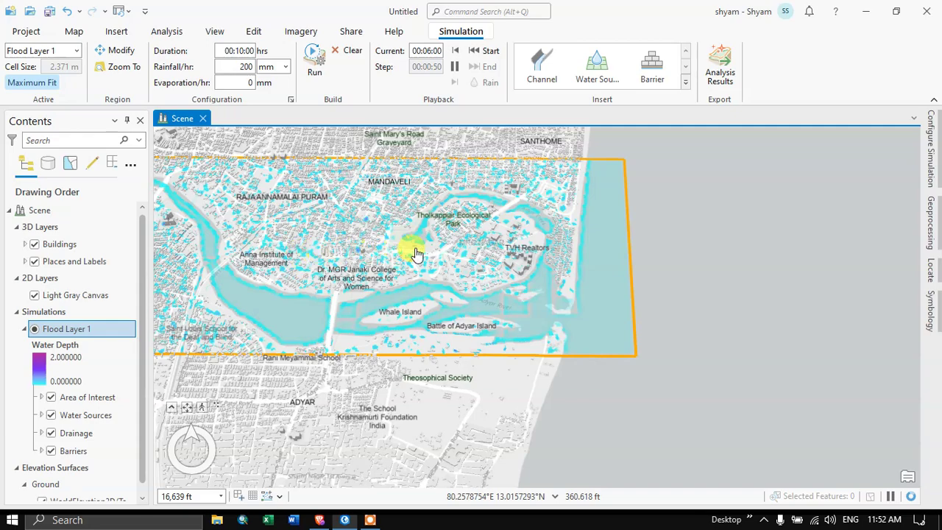
drag(500, 268, 832, 321)
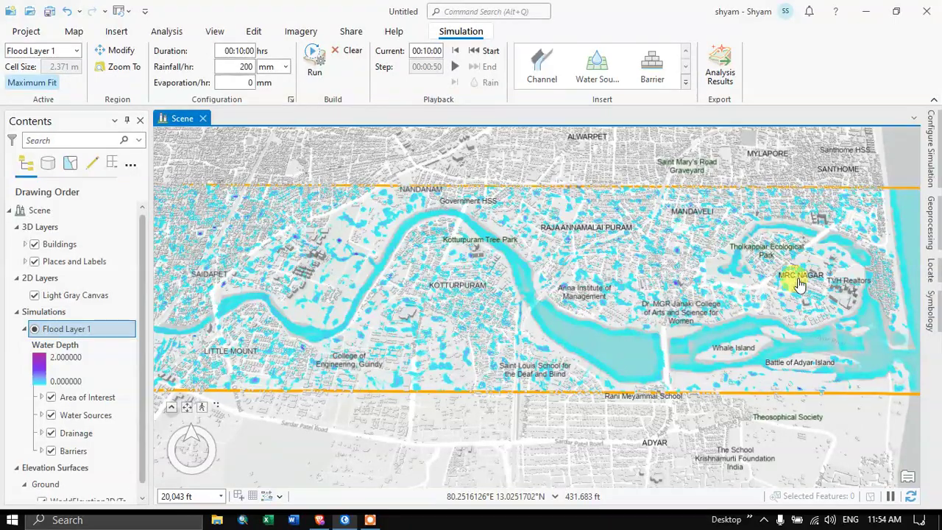
scroll(790, 254, up, 8)
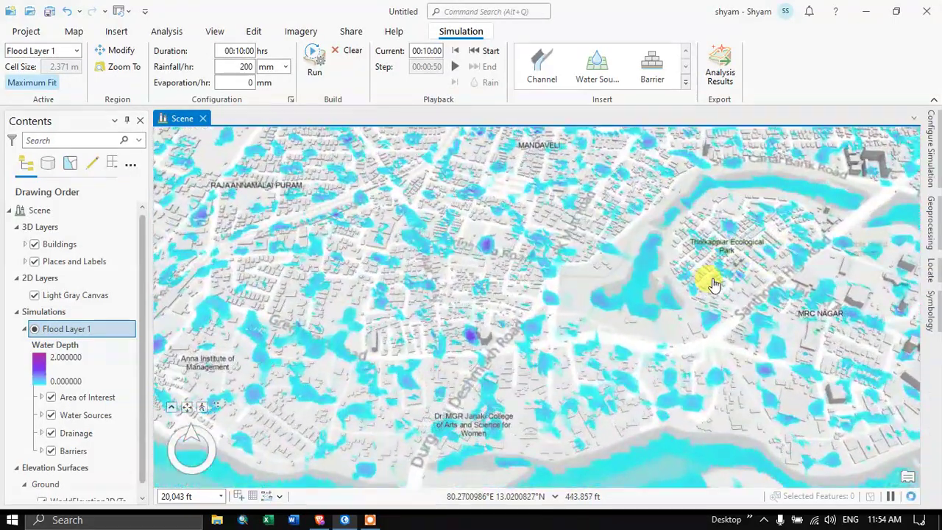
scroll(684, 272, up, 10)
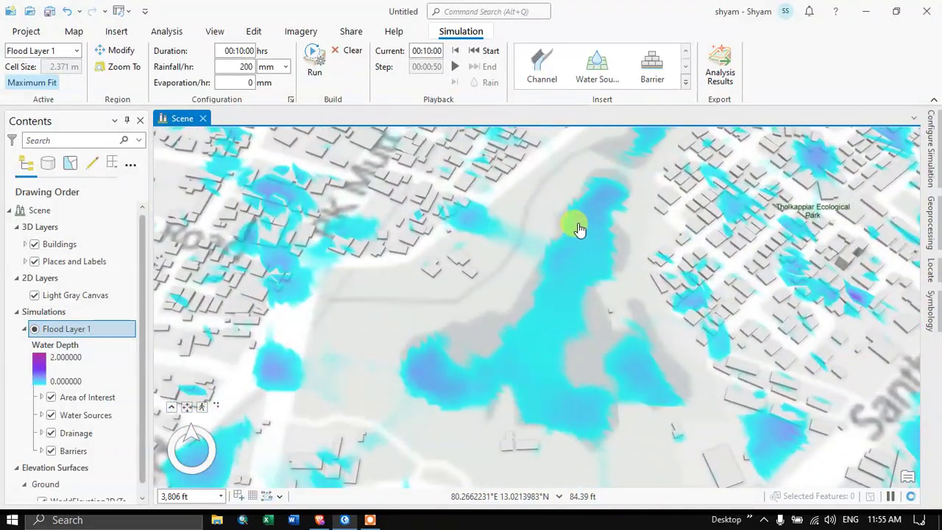
scroll(603, 231, down, 4)
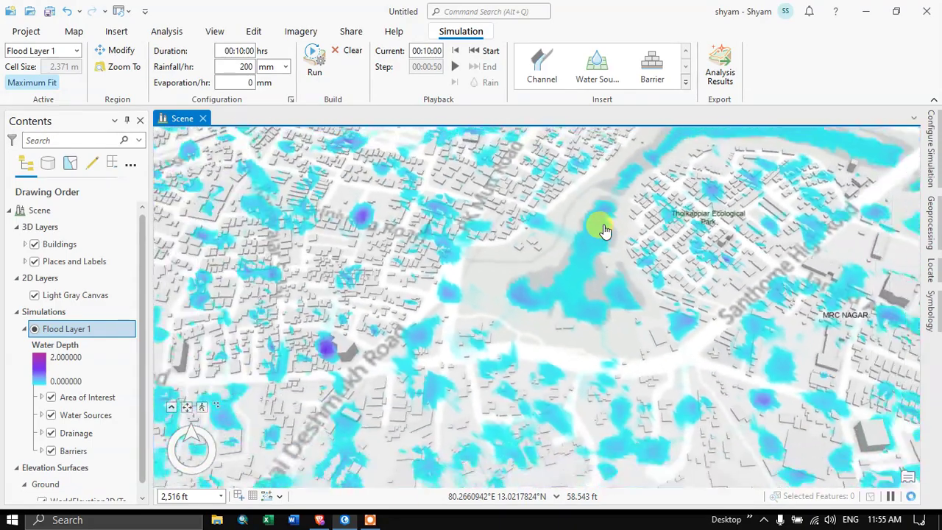
- Examine the flood extent across the whole simulation area, from the coast and river mouth to the upstream bends of the Adyar River
scroll(619, 243, down, 3)
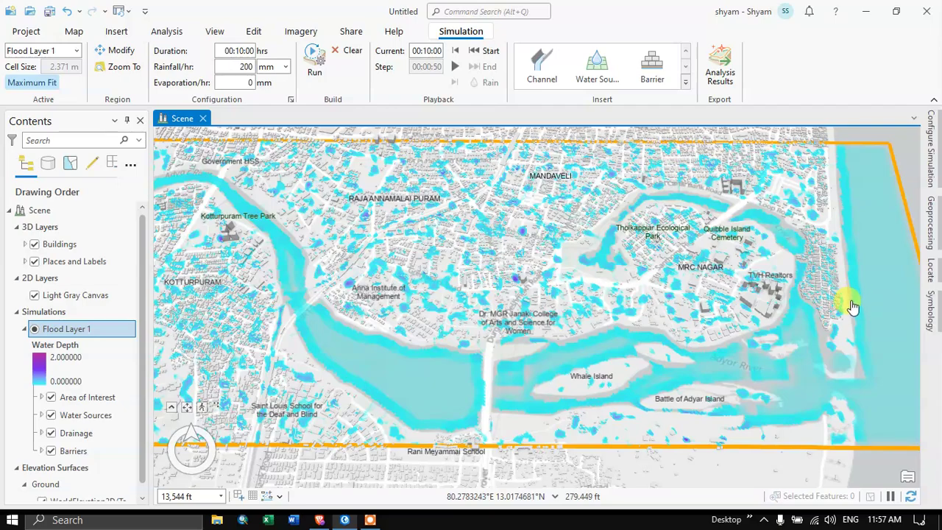
middle_drag(852, 307, 582, 176)
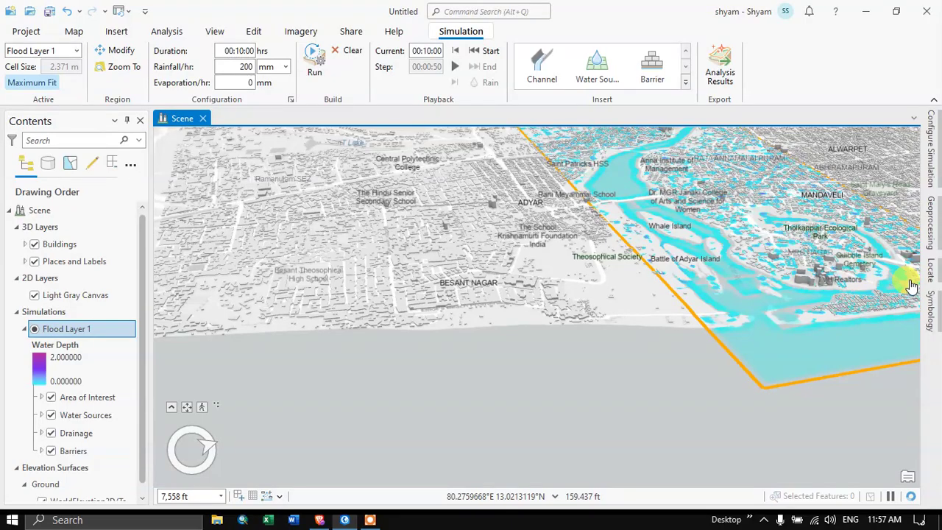
middle_drag(911, 285, 564, 226)
scroll(653, 258, up, 5)
scroll(662, 250, up, 3)
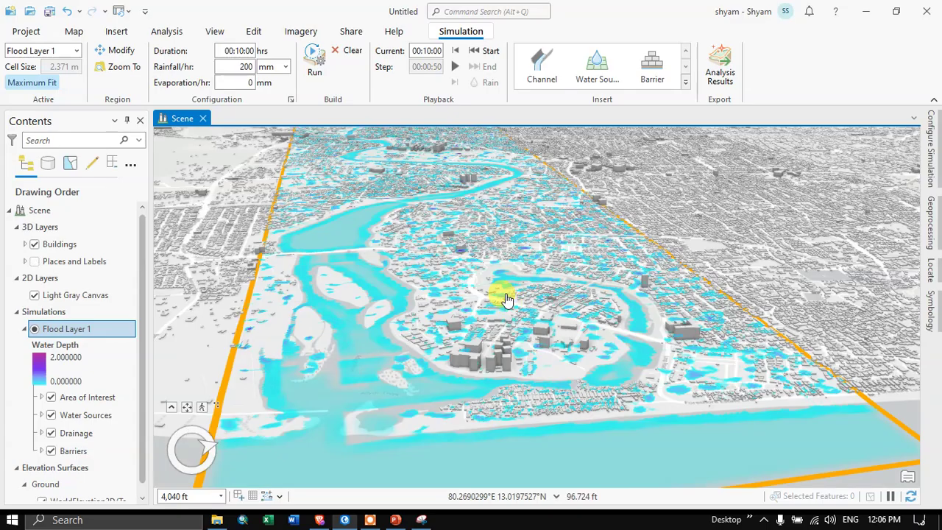
middle_drag(531, 308, 390, 270)
scroll(519, 293, down, 5)
drag(587, 270, 730, 253)
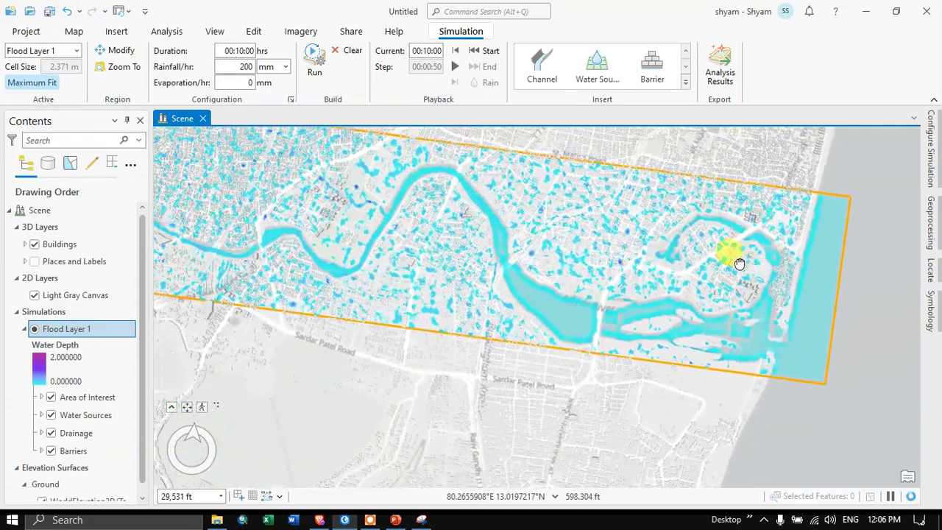
drag(231, 185, 251, 241)
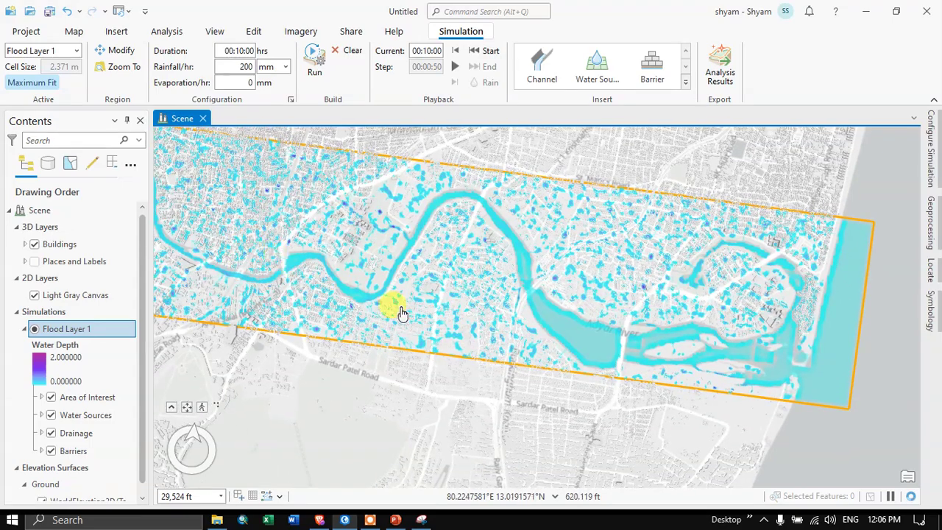
click(487, 302)
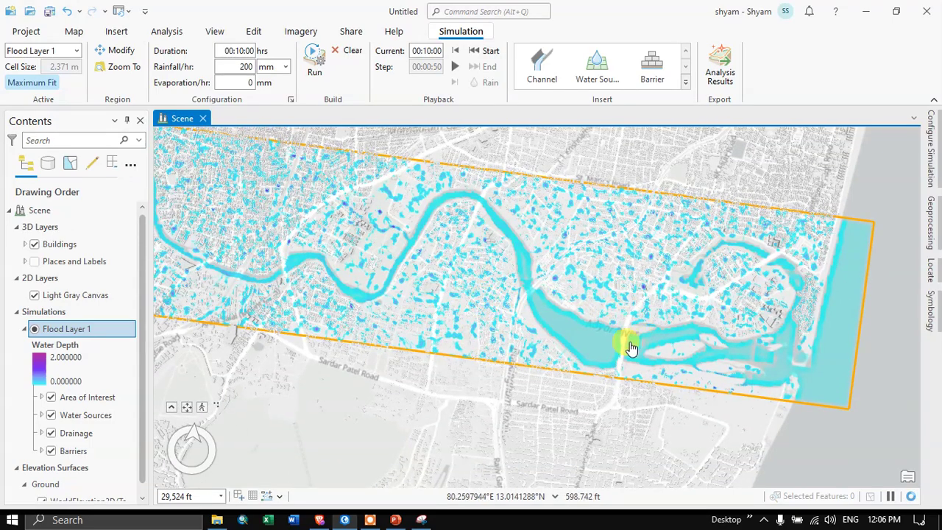
- Add a 50 m diameter channel across the Durgabai Deshmukh Road bridge to connect the Adyar River on both sides
scroll(622, 361, up, 3)
scroll(622, 364, up, 5)
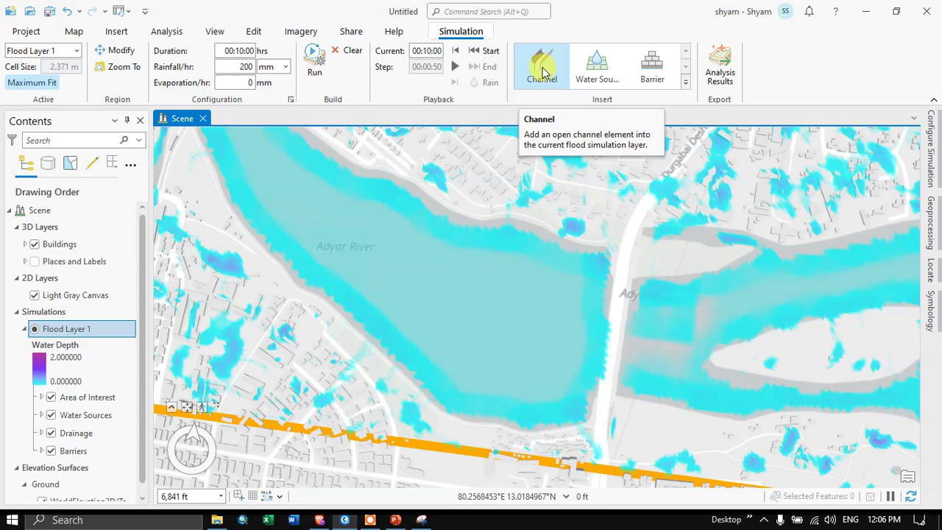
click(542, 71)
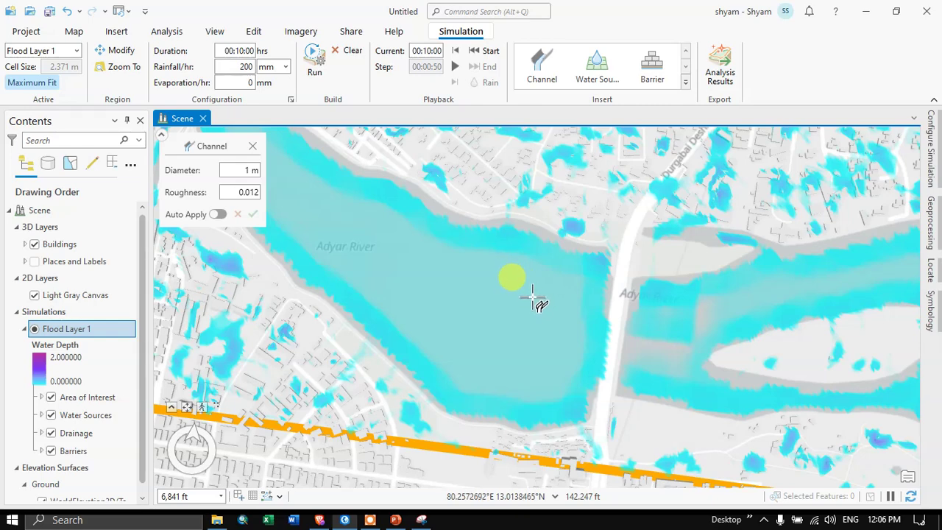
click(602, 309)
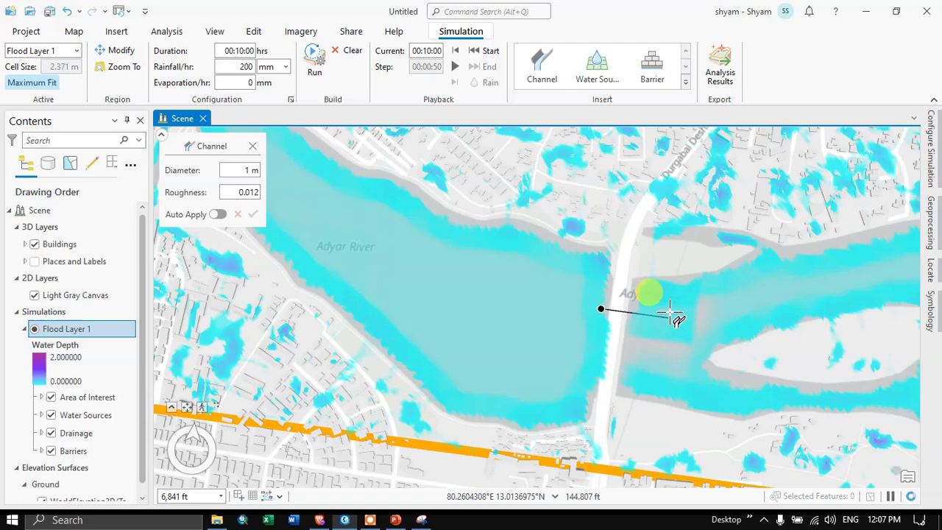
click(670, 312)
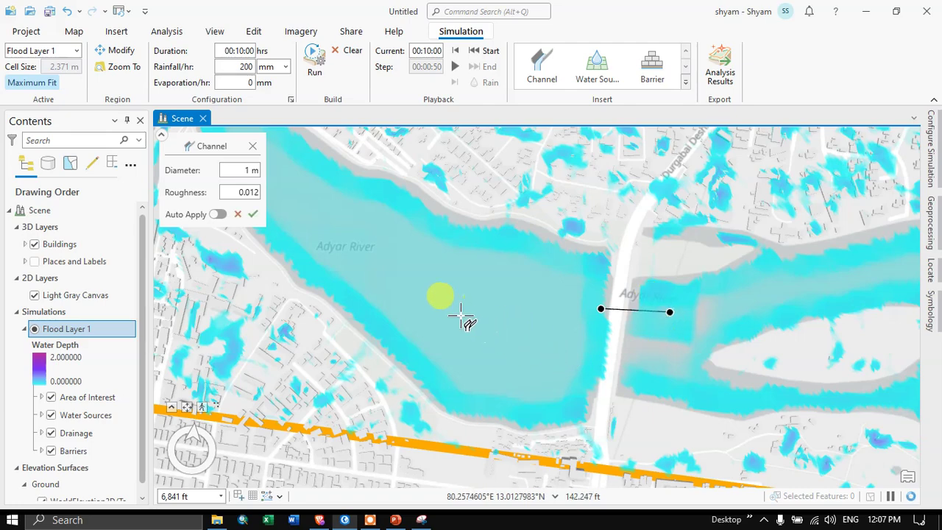
click(250, 170)
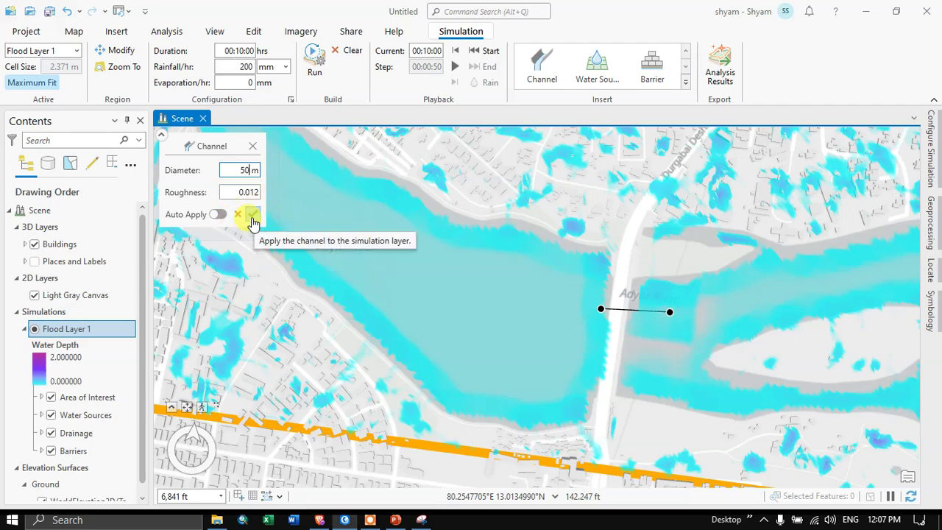
click(253, 216)
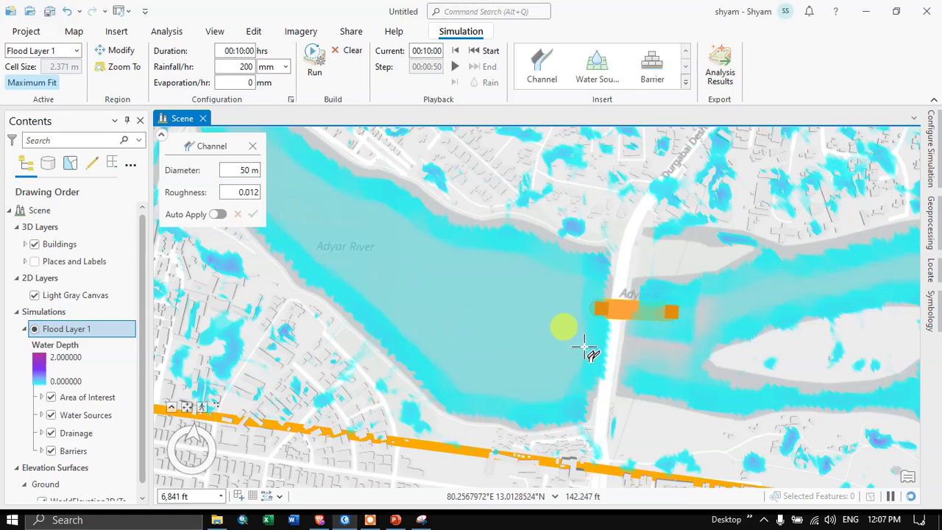
- Add a second 50 m diameter channel across the same bridge, just south of the first one
click(544, 83)
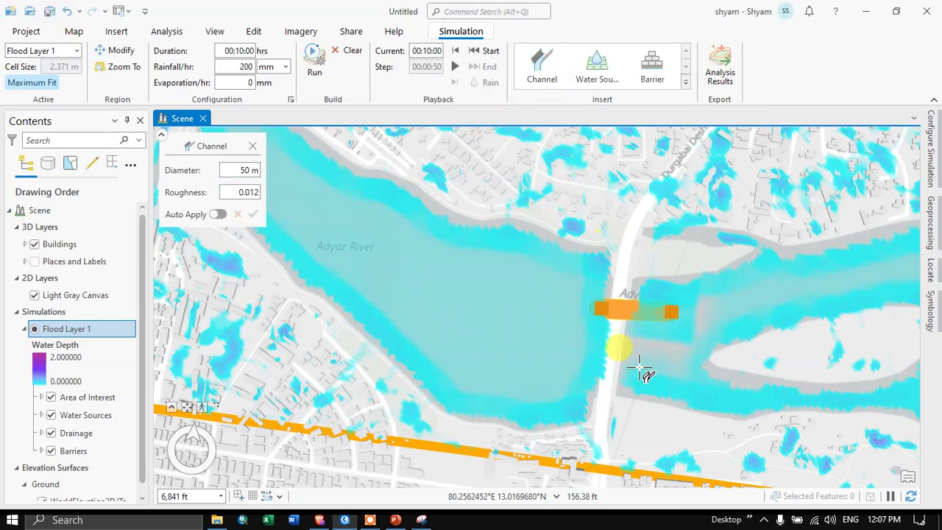
click(587, 362)
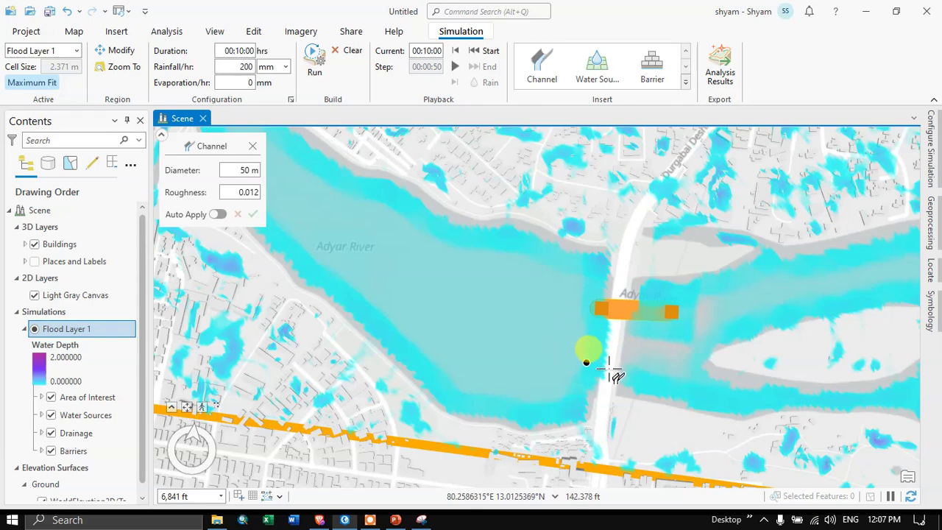
double_click(659, 378)
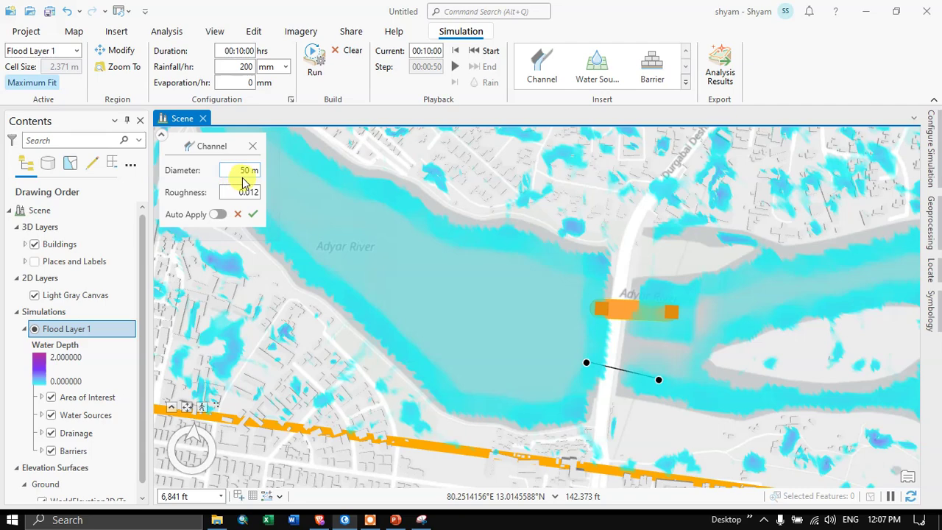
click(252, 215)
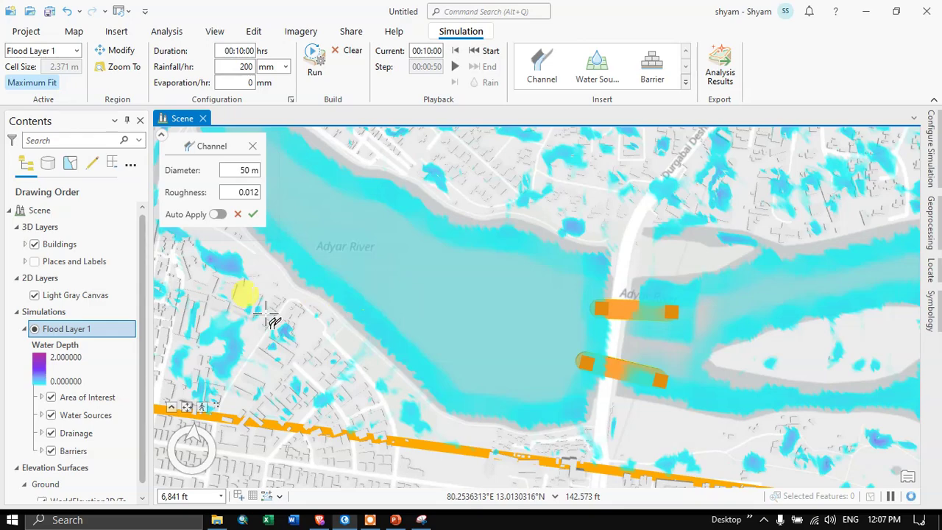
- Add a 50 m diameter channel along the river beneath the MRTS rail crossing near Buckingham Canal Road
middle_drag(400, 287, 434, 302)
scroll(434, 302, down, 4)
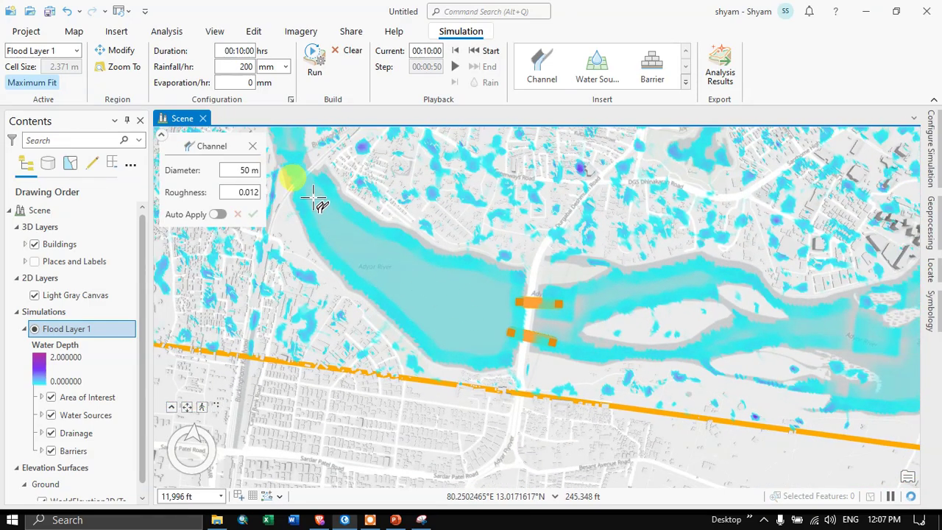
scroll(313, 199, up, 5)
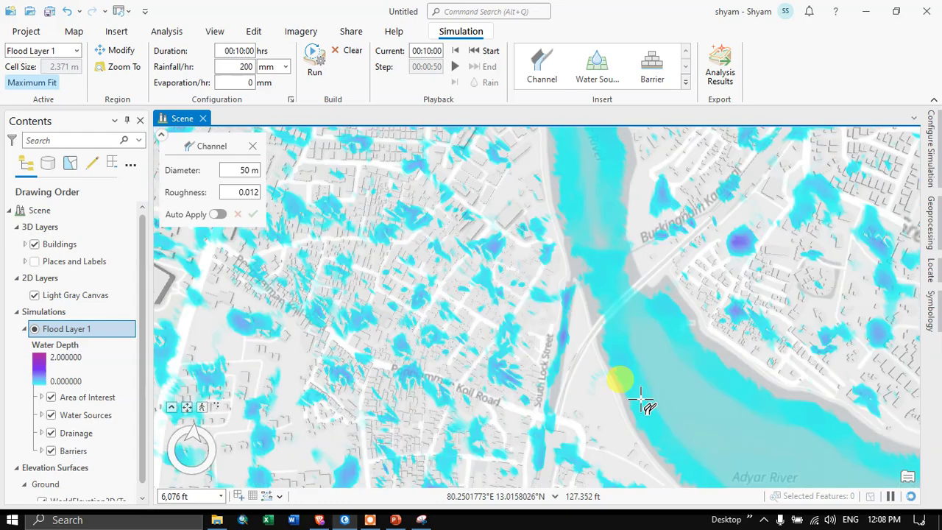
click(608, 265)
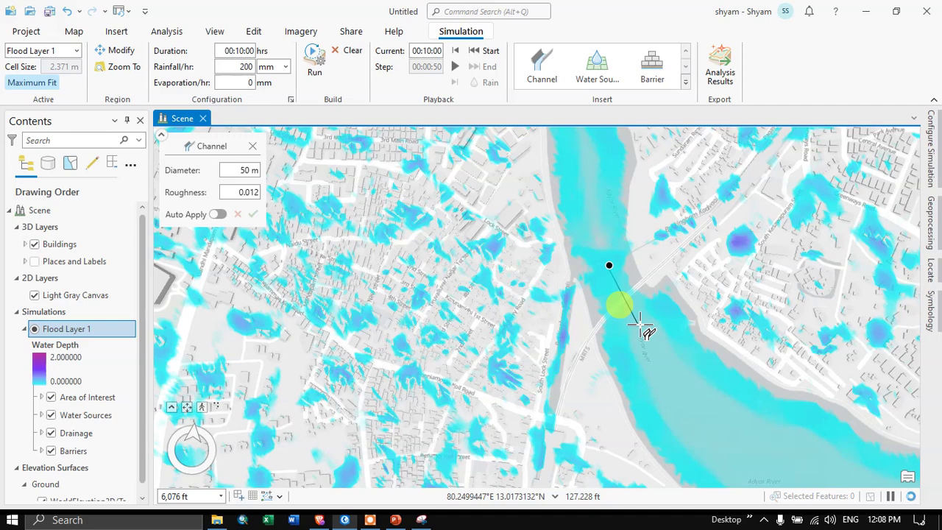
double_click(639, 324)
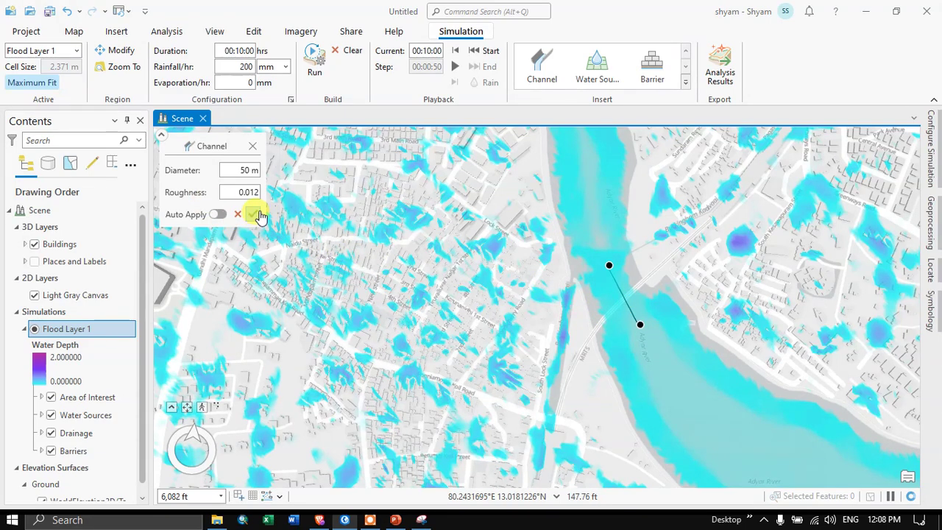
click(254, 214)
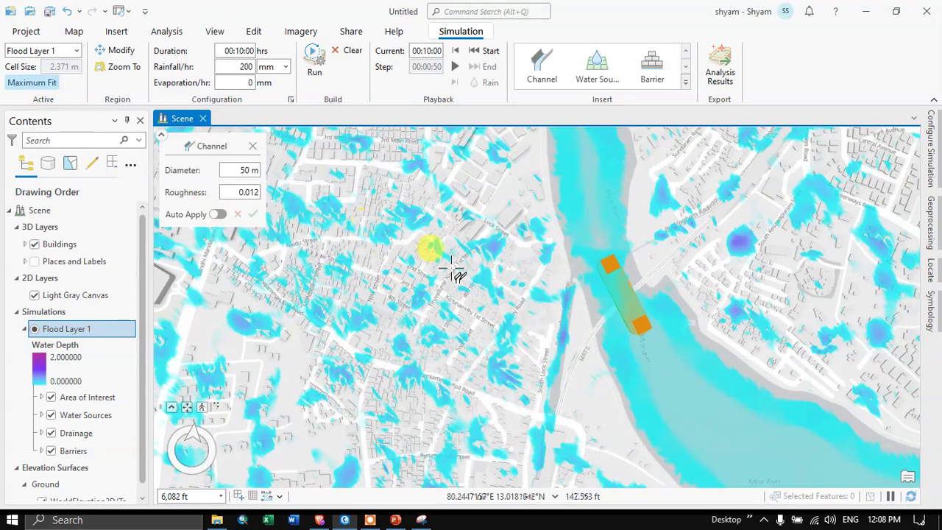
- Add a 50 m diameter channel under the north-south main road bridge, west of the river's large bend
drag(554, 257, 464, 335)
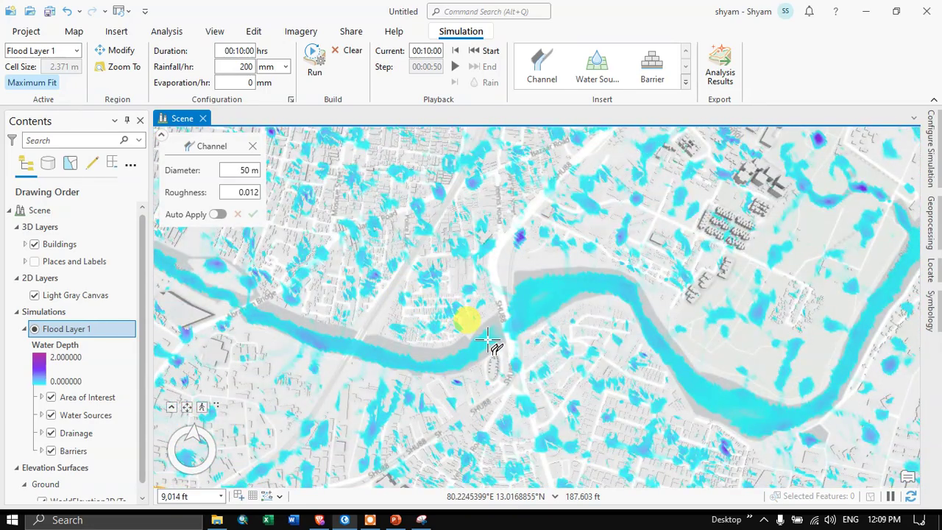
click(528, 311)
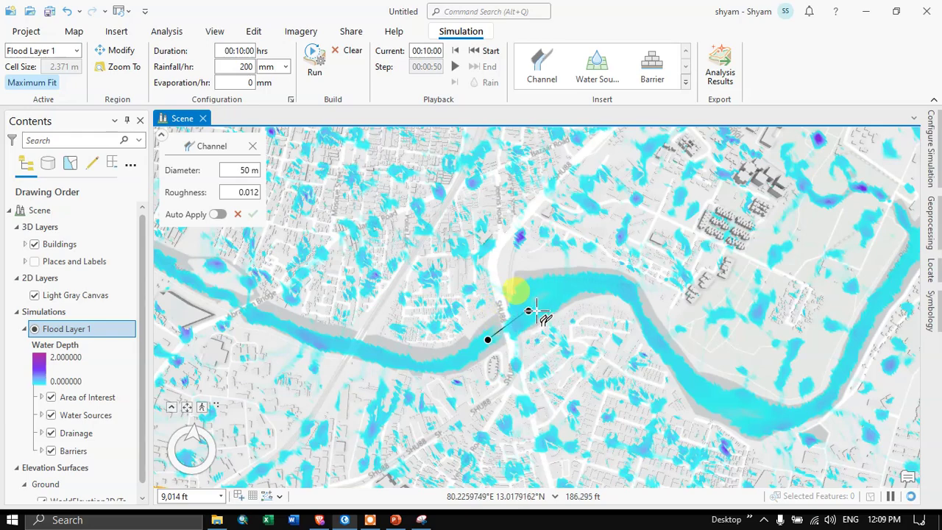
click(252, 217)
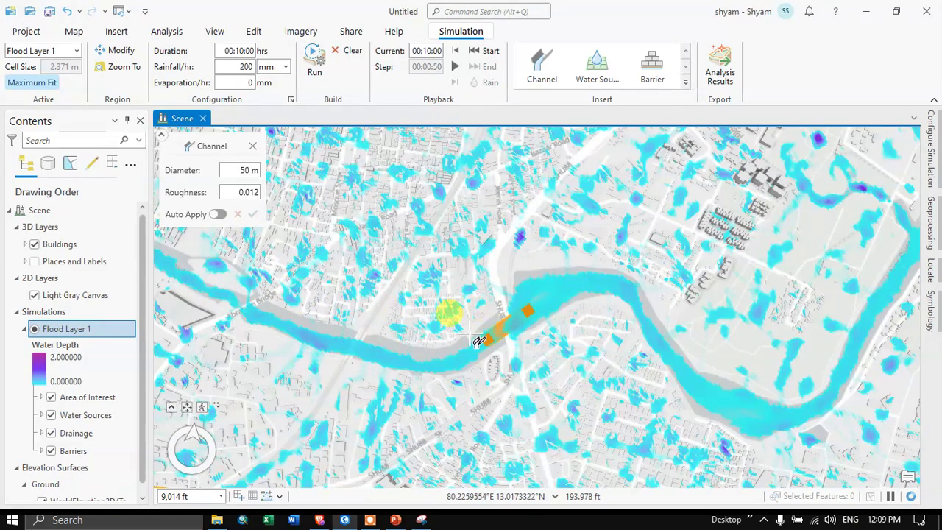
- Draw a 50 m diameter channel under the next road bridge upstream to the west and turn on Auto Apply
drag(280, 328, 475, 346)
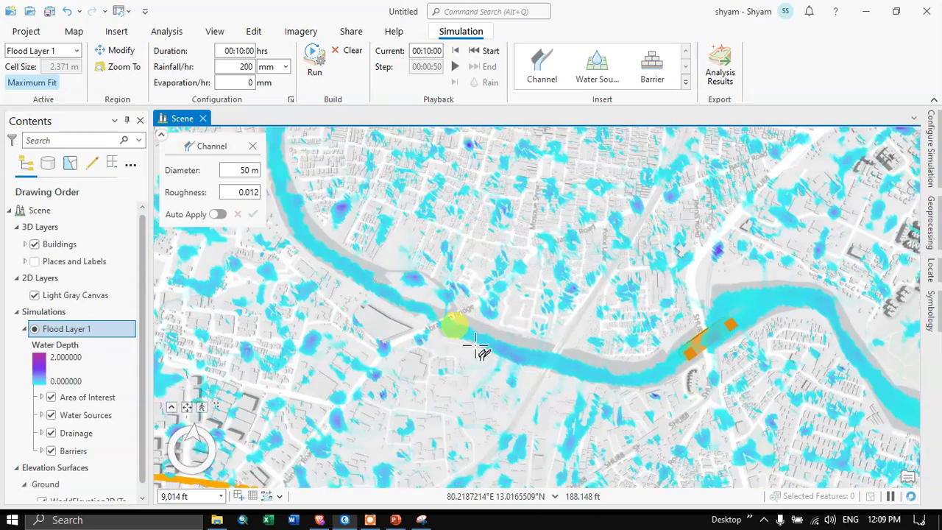
click(430, 314)
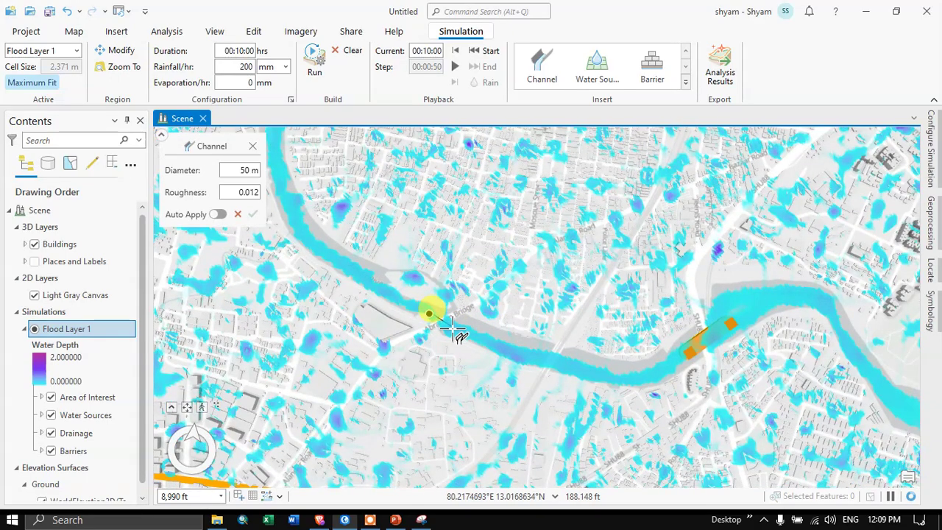
click(455, 327)
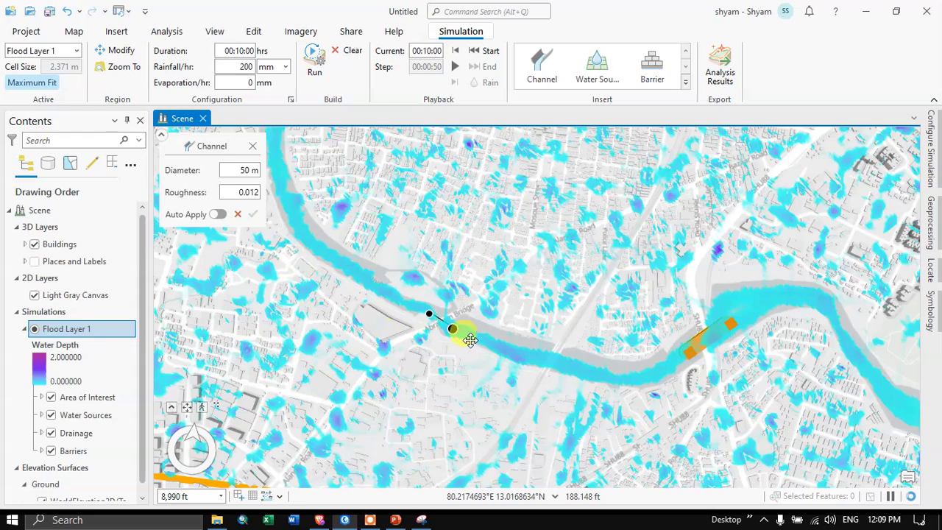
click(221, 214)
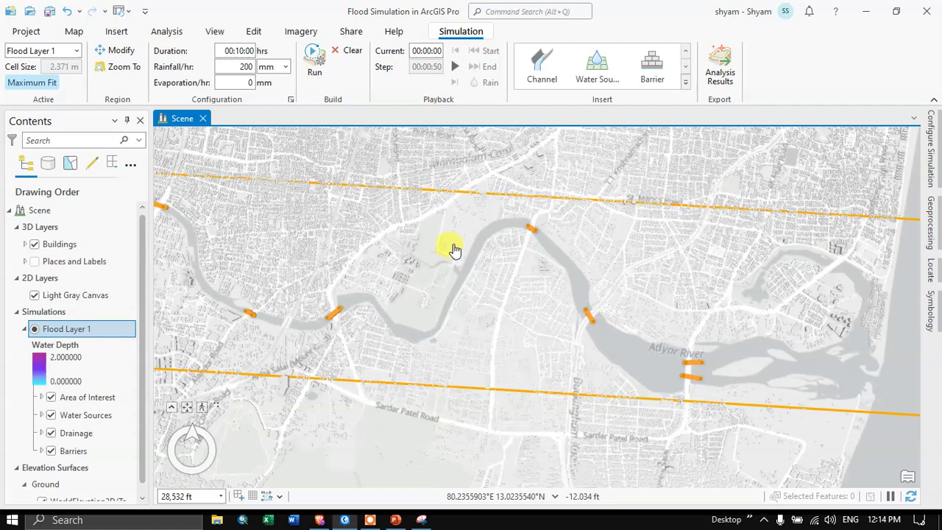
- Switch the scene's basemap to the 2D Imagery basemap
click(74, 33)
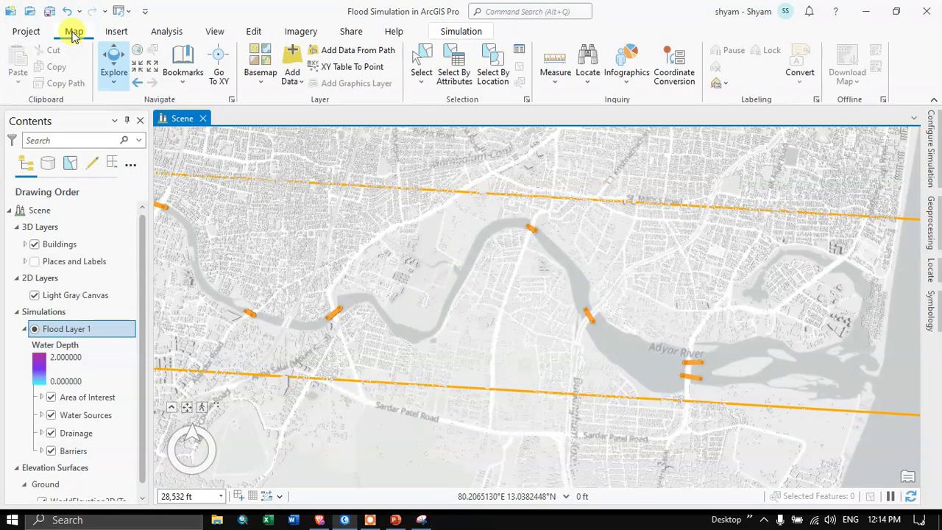
click(258, 74)
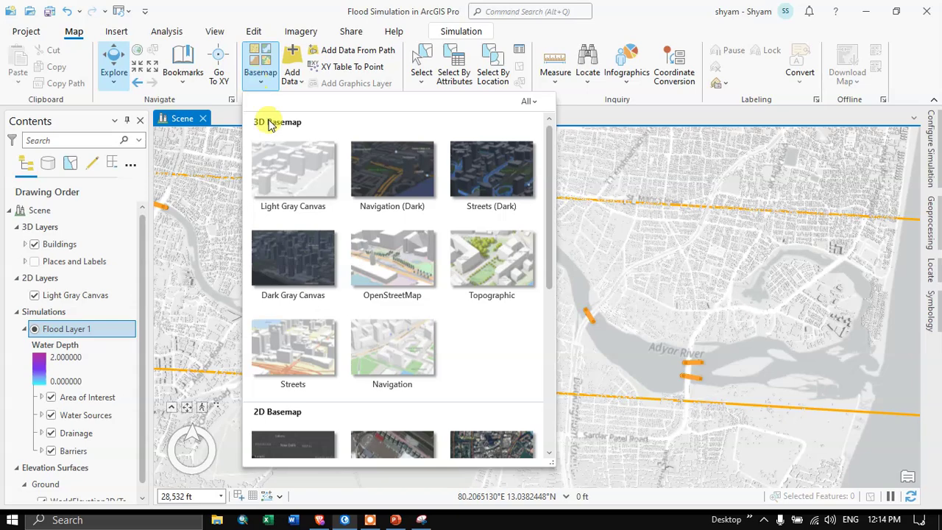
scroll(493, 343, down, 2)
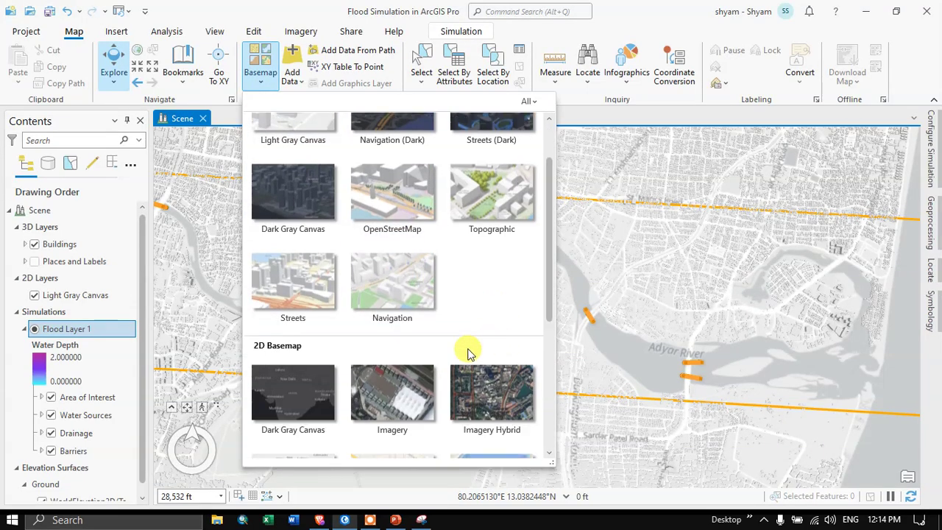
click(404, 398)
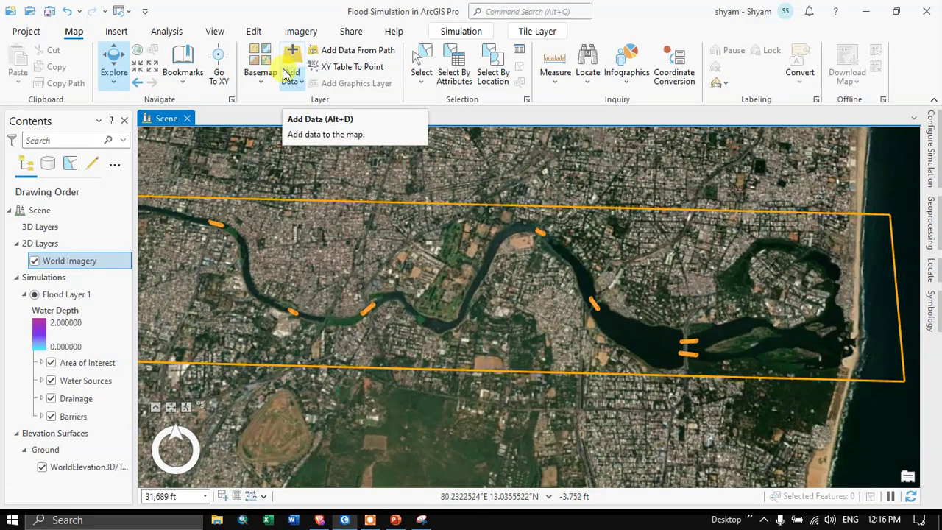
- Draw a barrier line along the inner bank of the river's northern bend, around the housing colony up to the road bridge channel
click(474, 35)
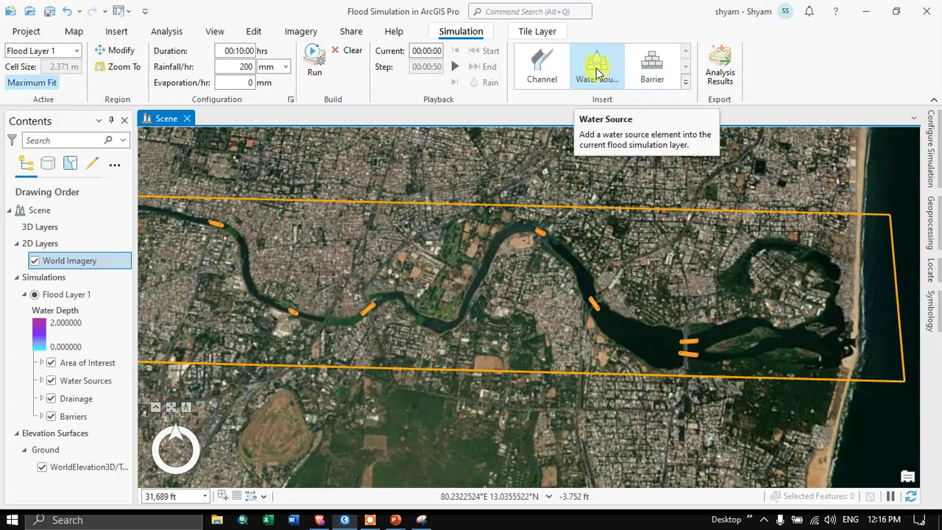
click(652, 74)
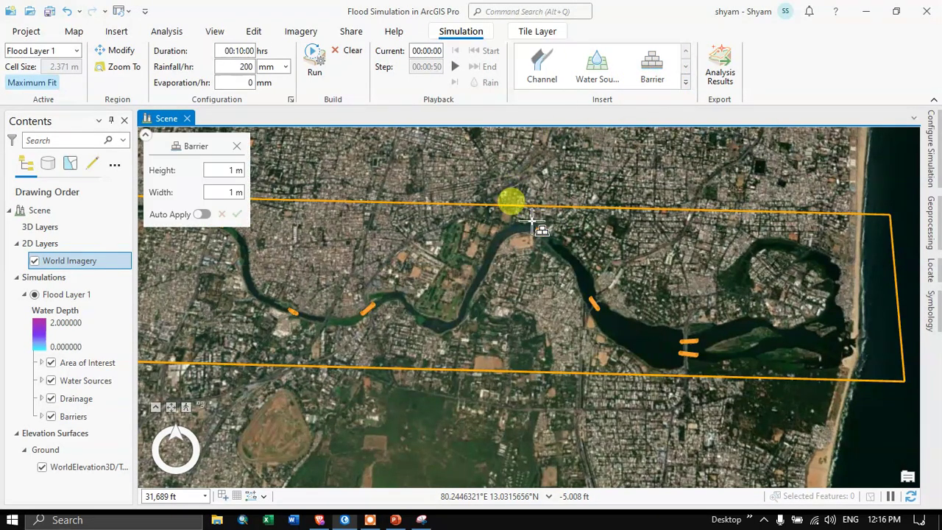
scroll(479, 247, up, 5)
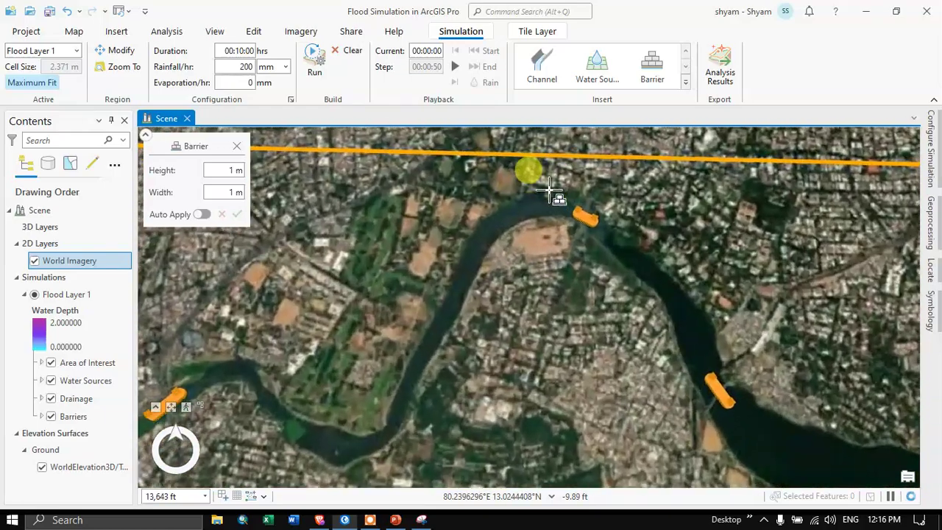
scroll(557, 197, up, 5)
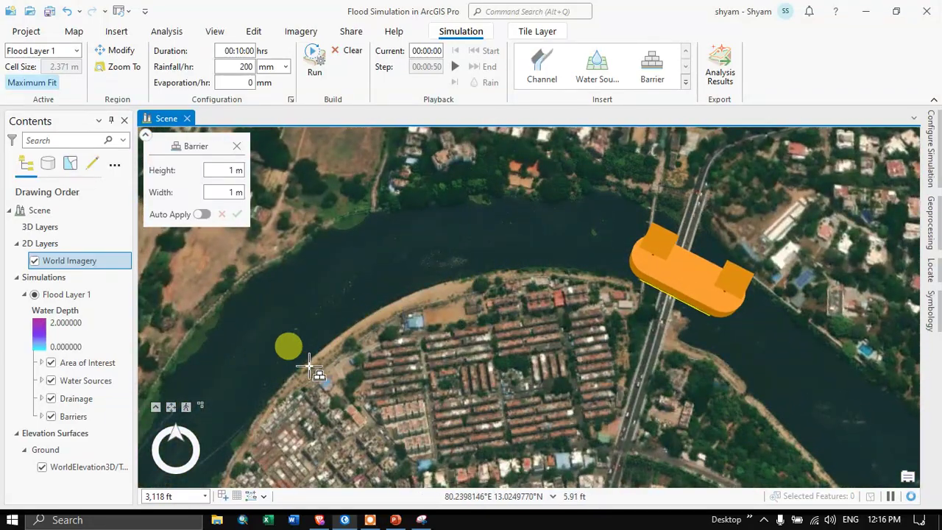
scroll(346, 331, up, 1)
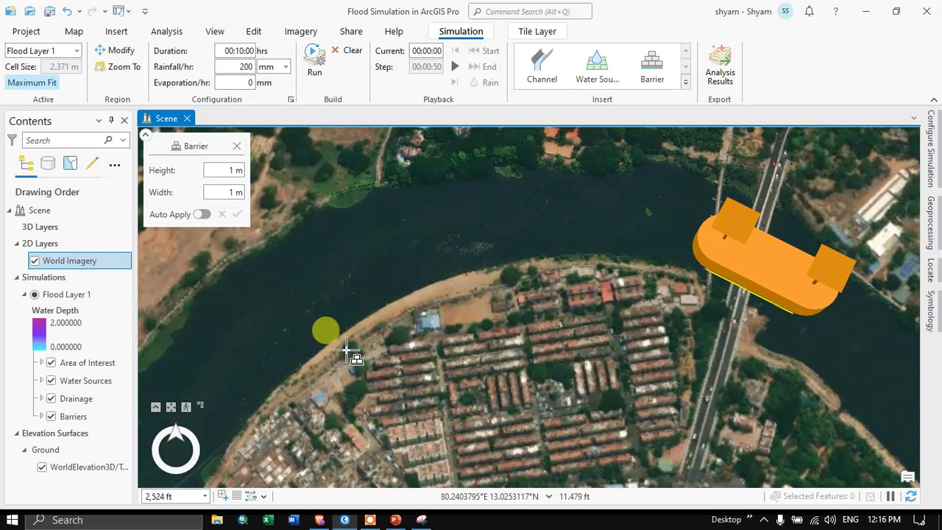
click(266, 404)
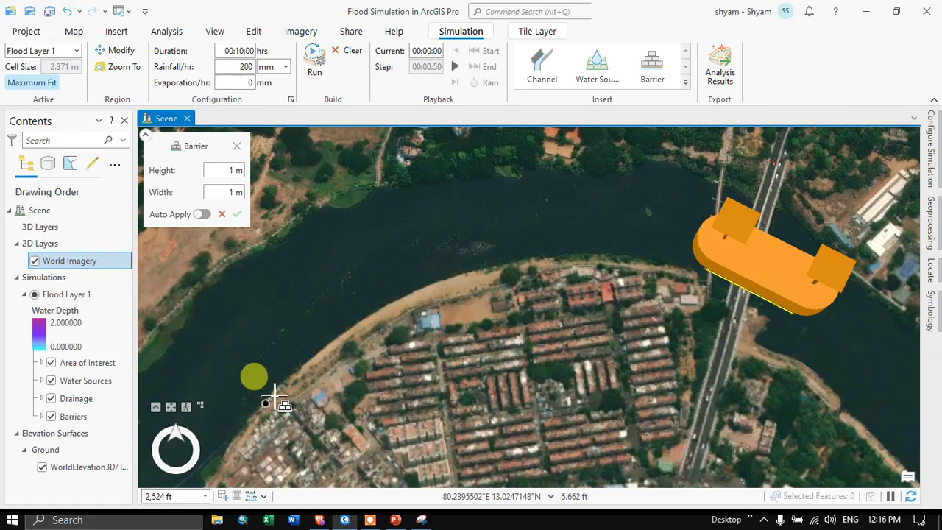
click(315, 358)
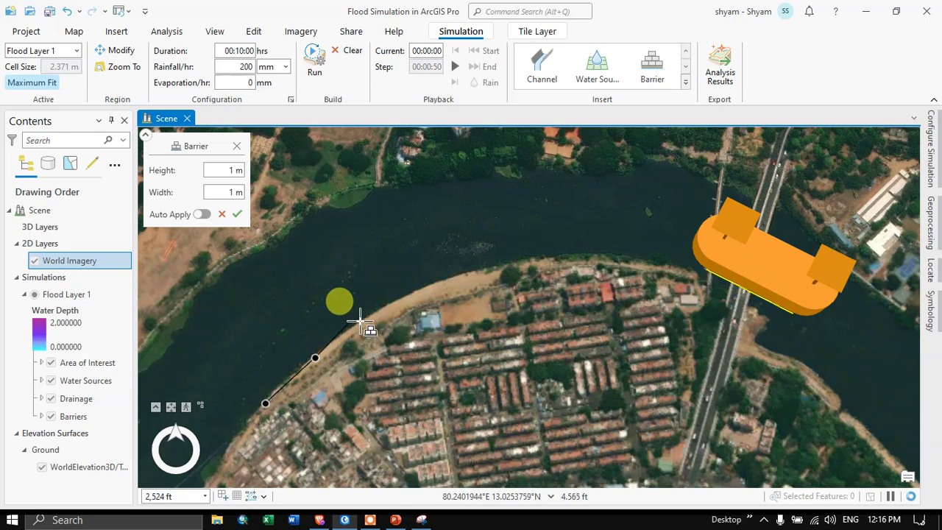
click(388, 308)
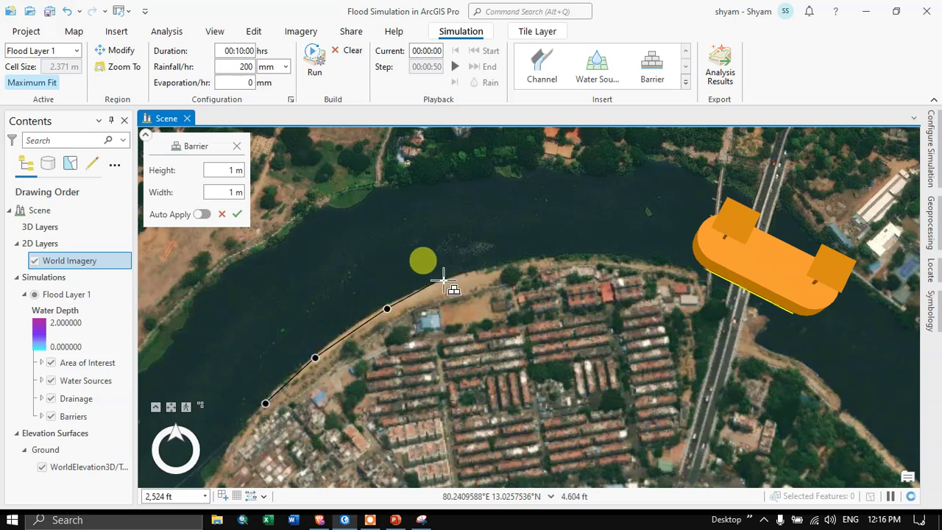
click(447, 280)
click(506, 263)
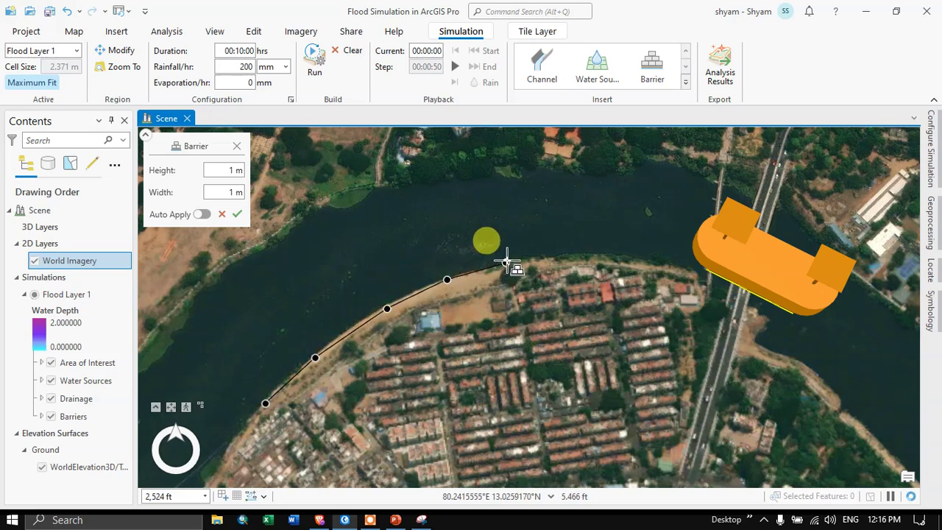
click(584, 256)
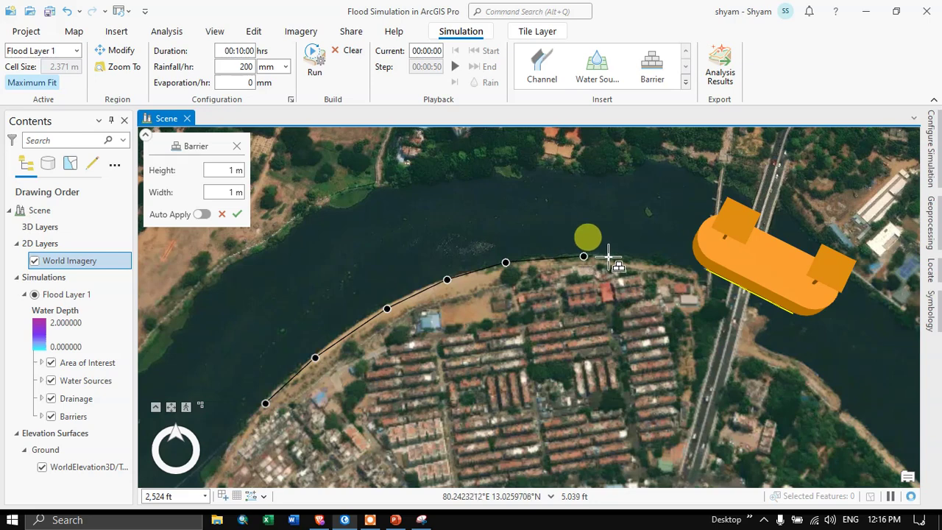
click(650, 261)
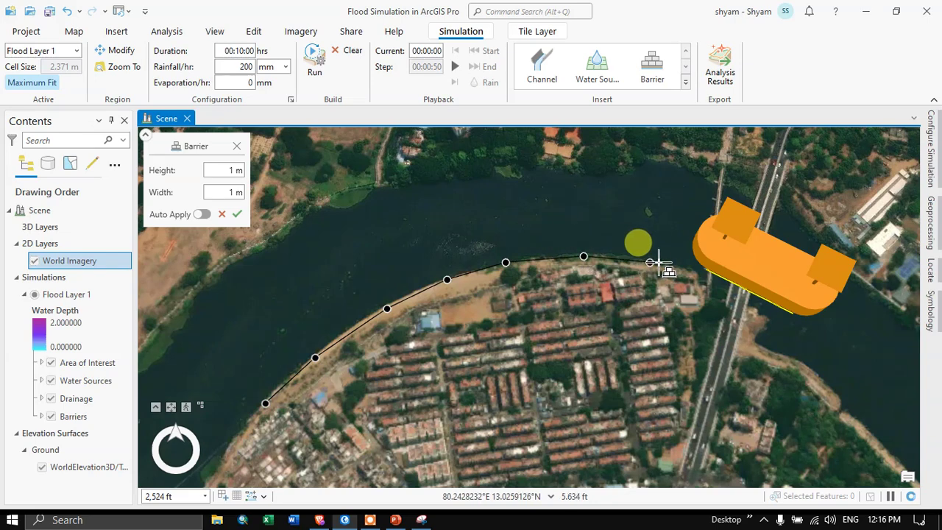
click(695, 271)
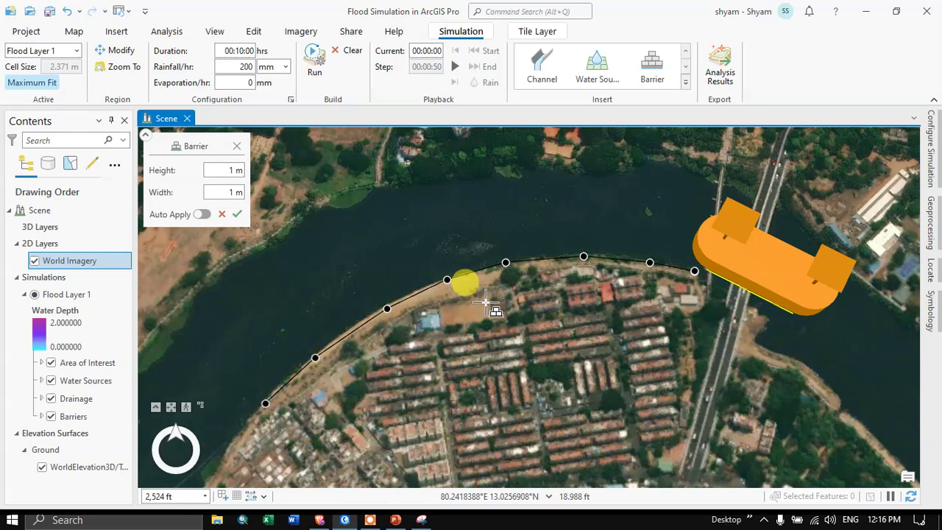
- Set the height of the barrier along the housing colony to 5 m and apply it to the simulation layer
scroll(492, 331, down, 1)
scroll(490, 333, down, 4)
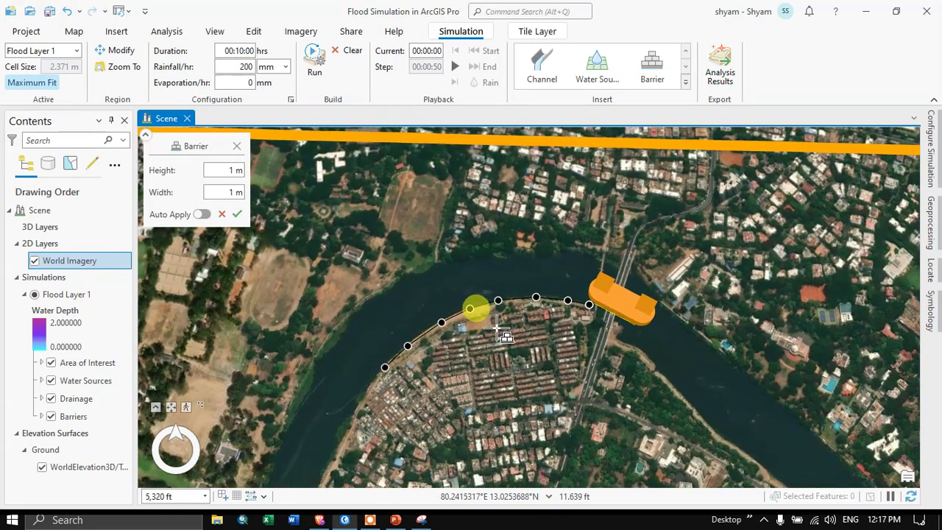
click(237, 171)
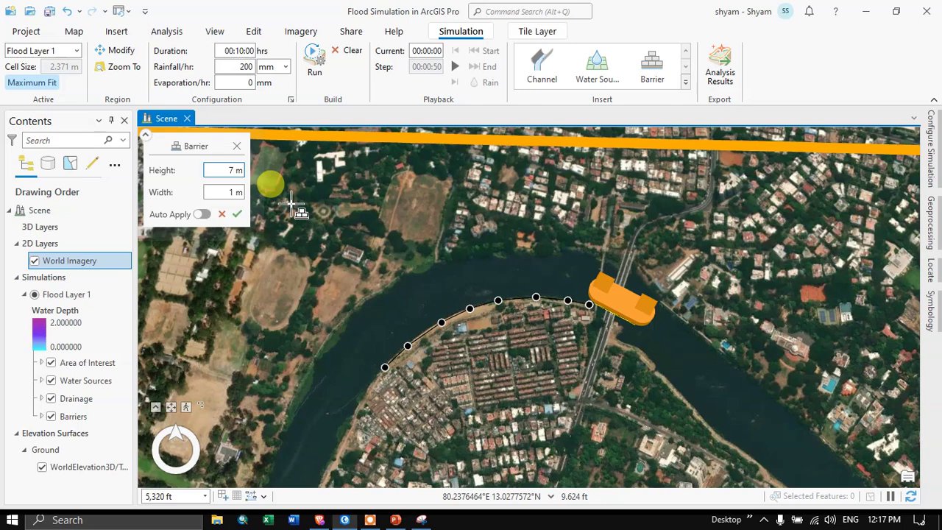
key(BackSpace)
text(5)
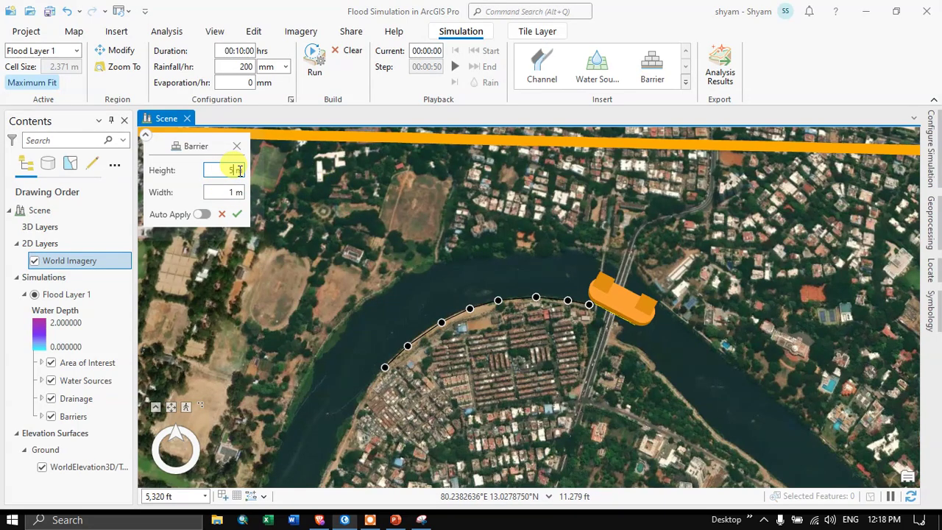
key(Return)
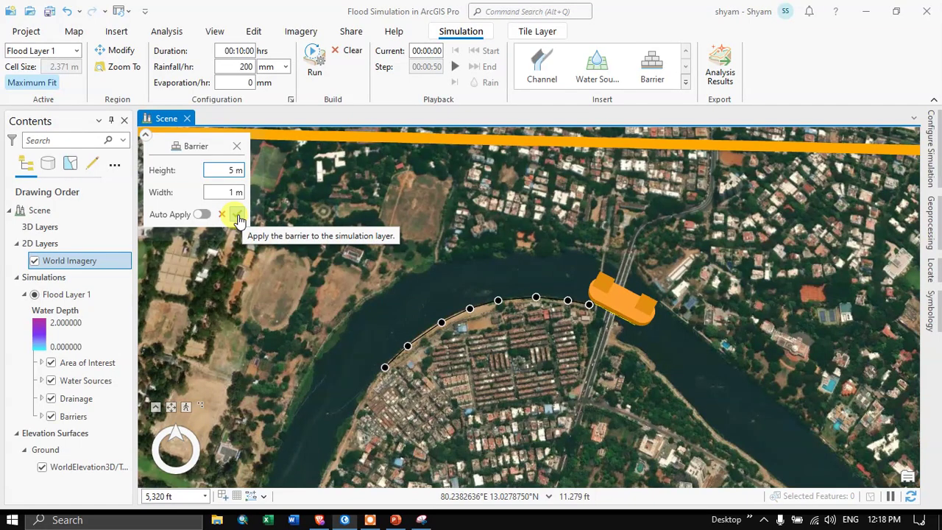
click(237, 215)
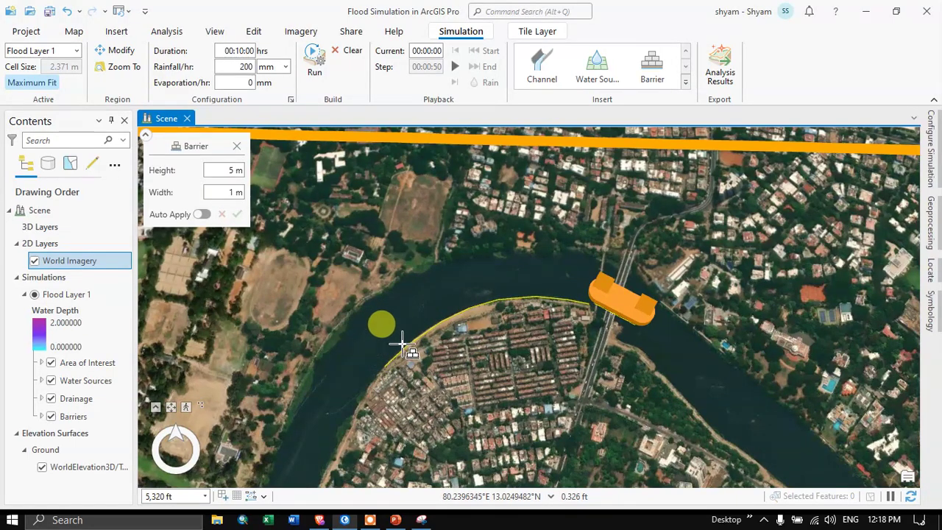
- Add a 5 m high, 1 m wide barrier along the south bank of the wide river stretch, west of the two parallel channels
scroll(482, 327, up, 3)
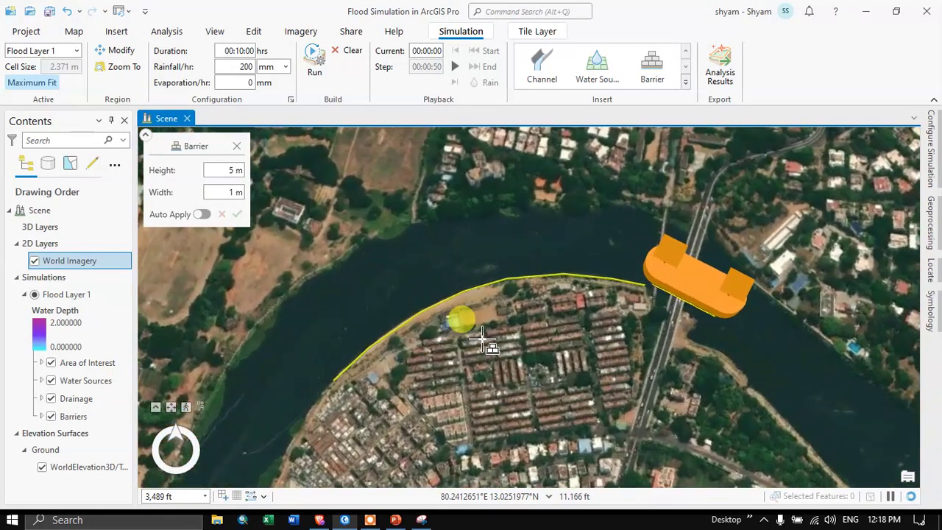
scroll(482, 339, down, 10)
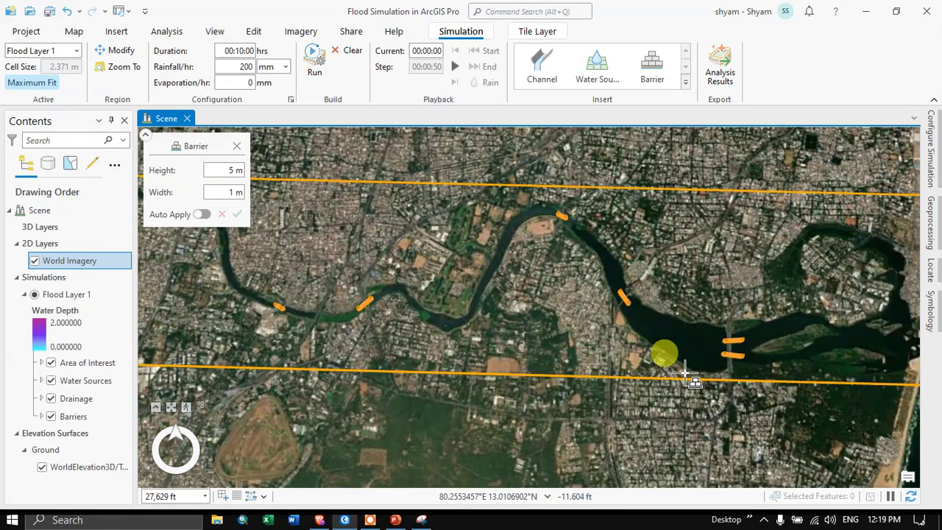
scroll(686, 368, up, 5)
scroll(686, 377, up, 5)
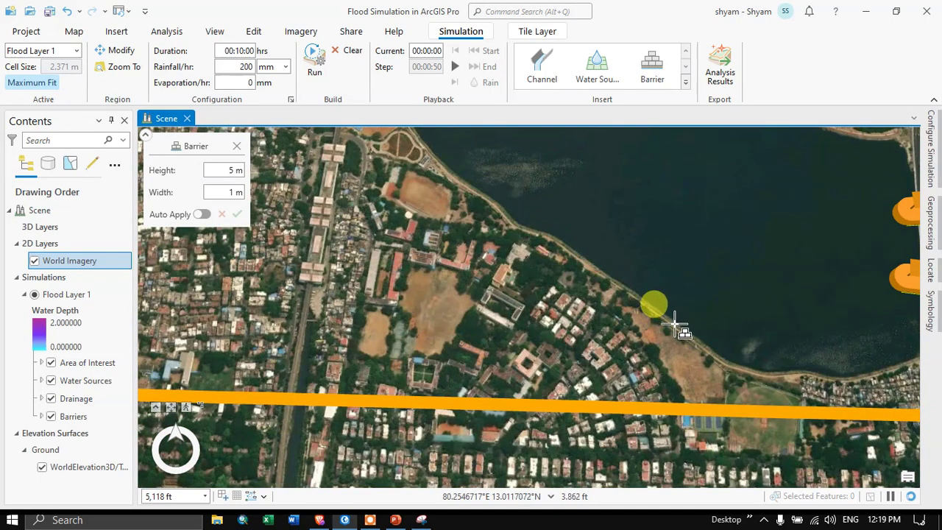
click(652, 64)
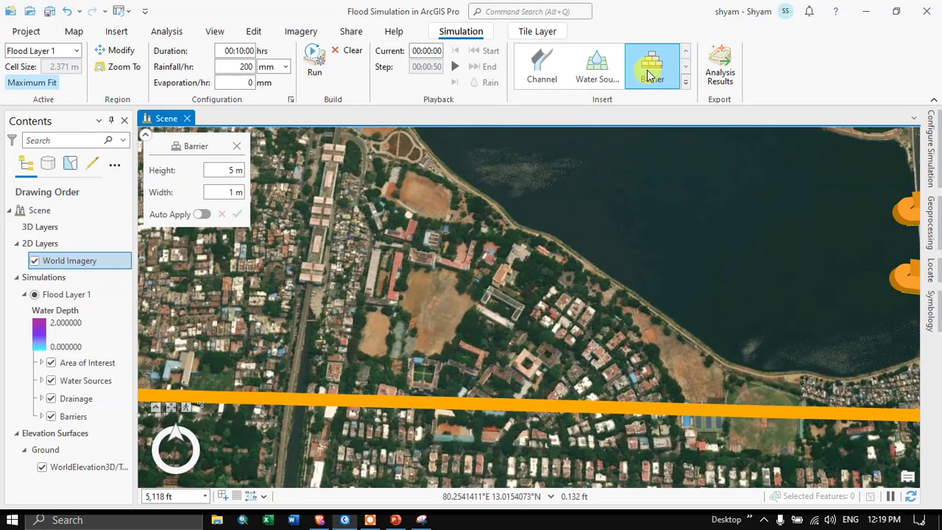
click(520, 231)
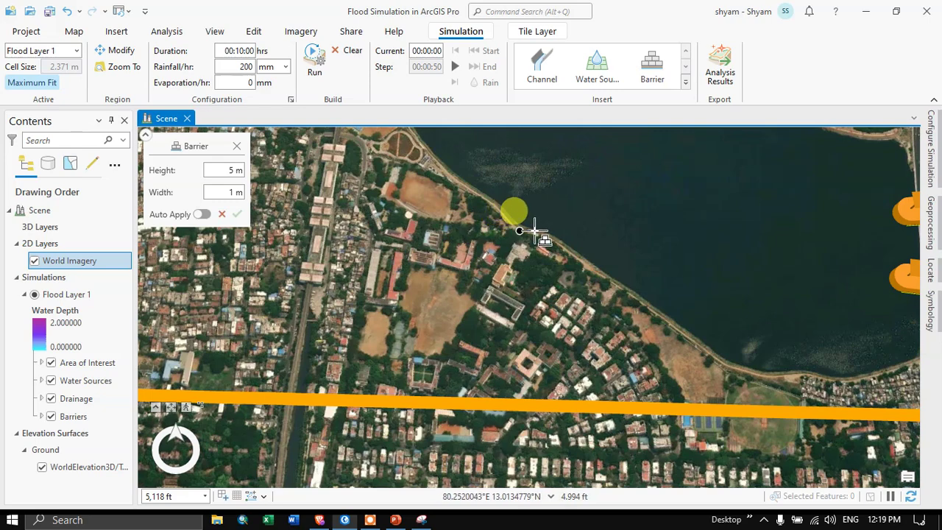
click(546, 236)
click(581, 260)
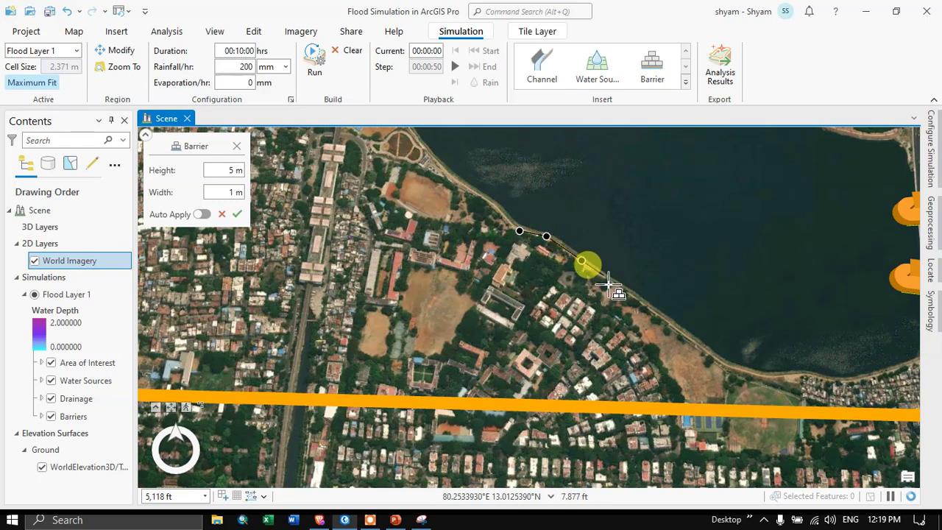
click(619, 287)
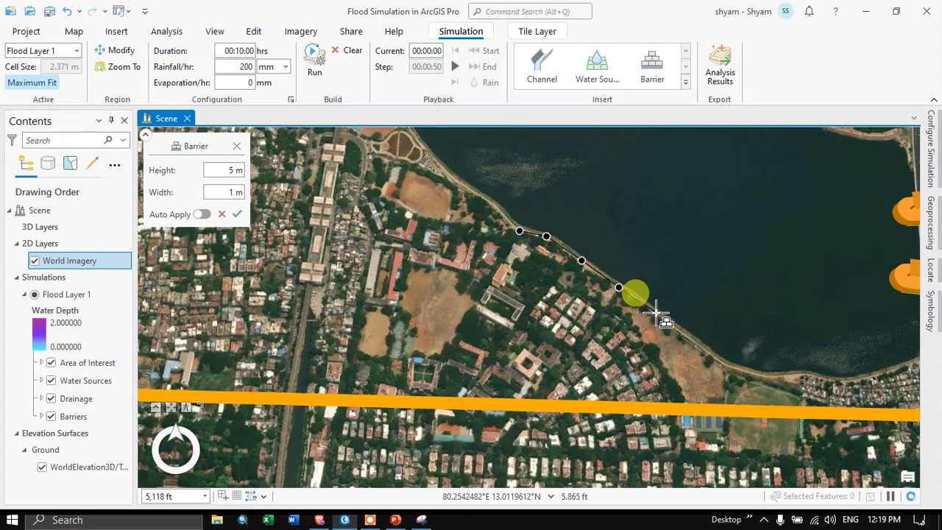
click(656, 313)
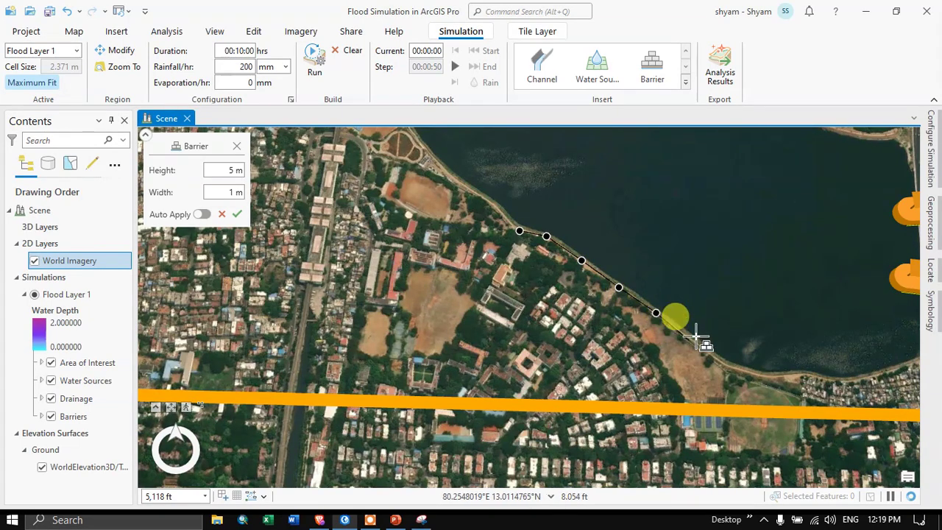
click(689, 340)
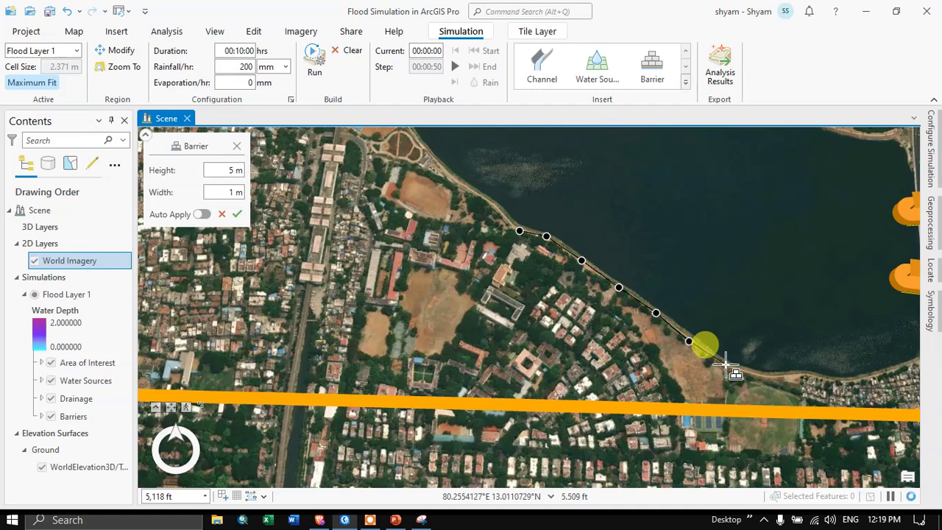
click(723, 365)
click(759, 376)
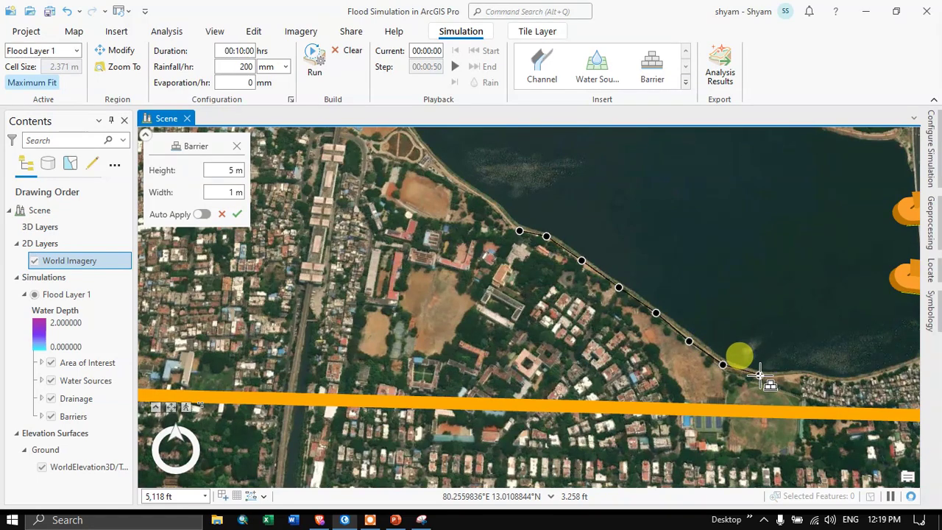
click(792, 375)
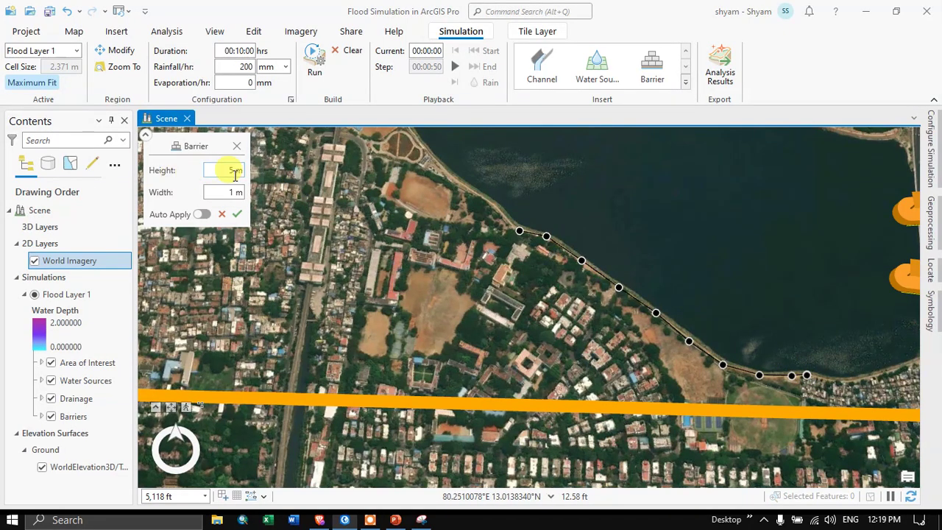
click(238, 215)
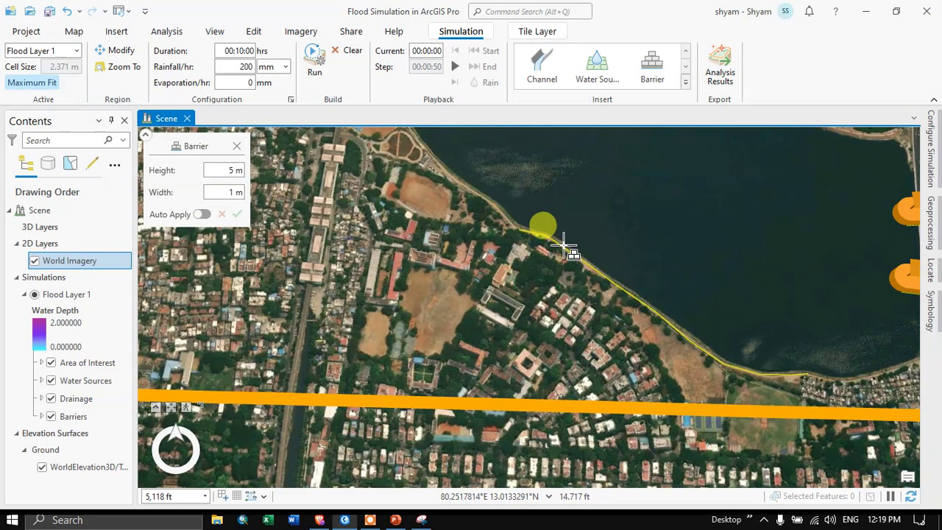
- Set the simulation duration to 01:00:00 and rainfall to 100 mm per hour, and open the detailed simulation configuration
scroll(479, 263, down, 1)
scroll(482, 263, down, 5)
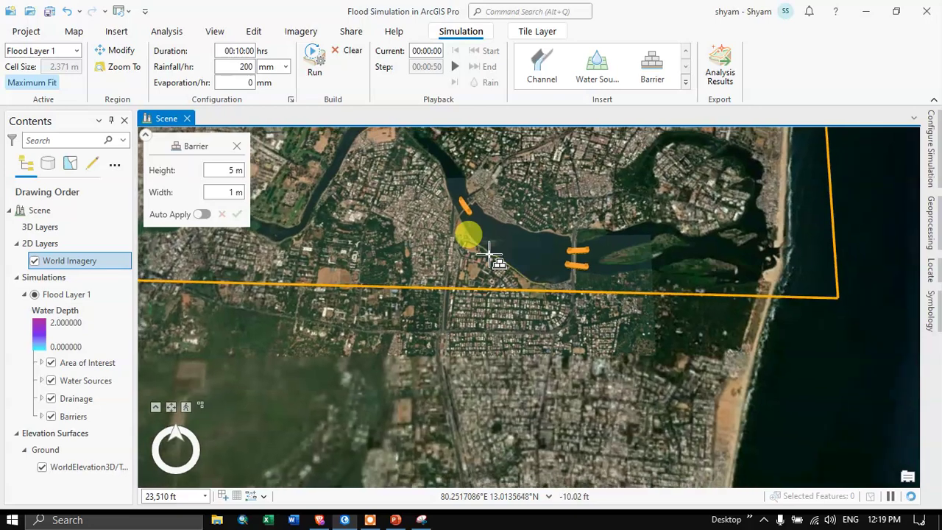
drag(490, 254, 599, 273)
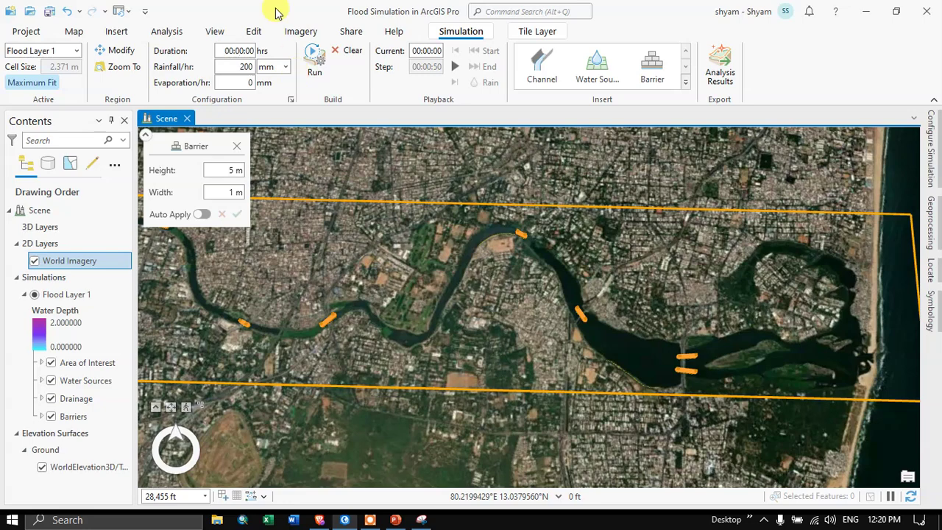
text(01)
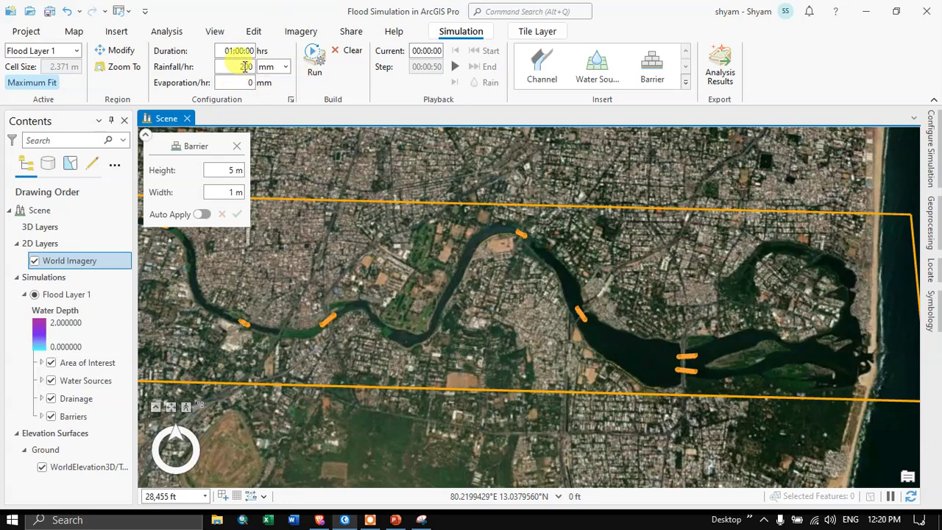
click(245, 67)
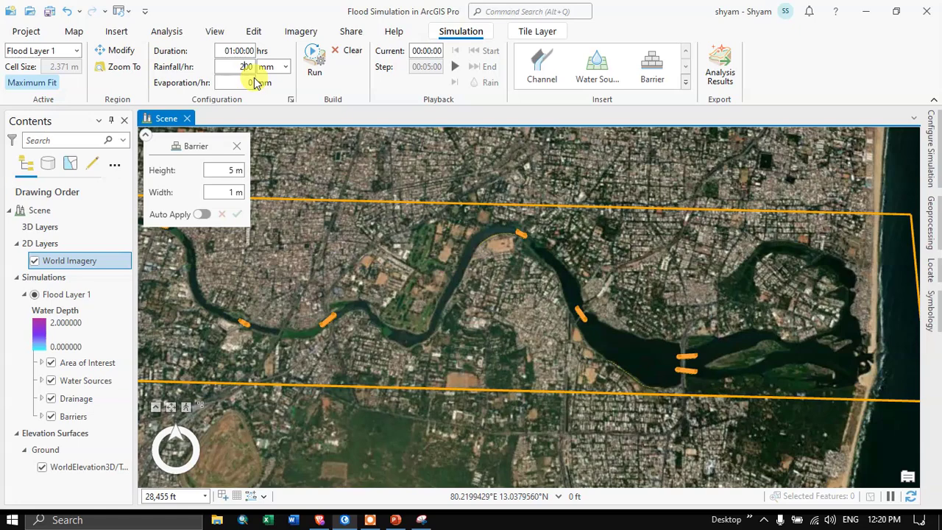
key(BackSpace)
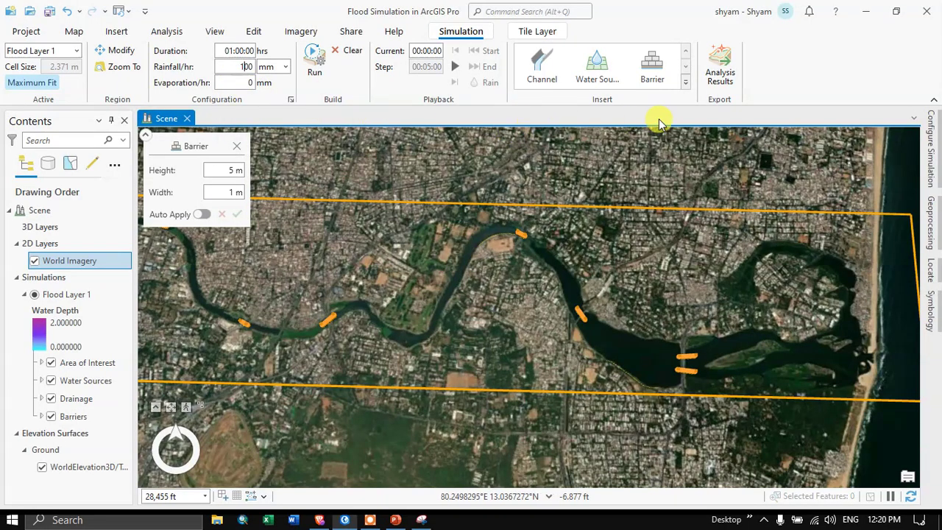
click(931, 144)
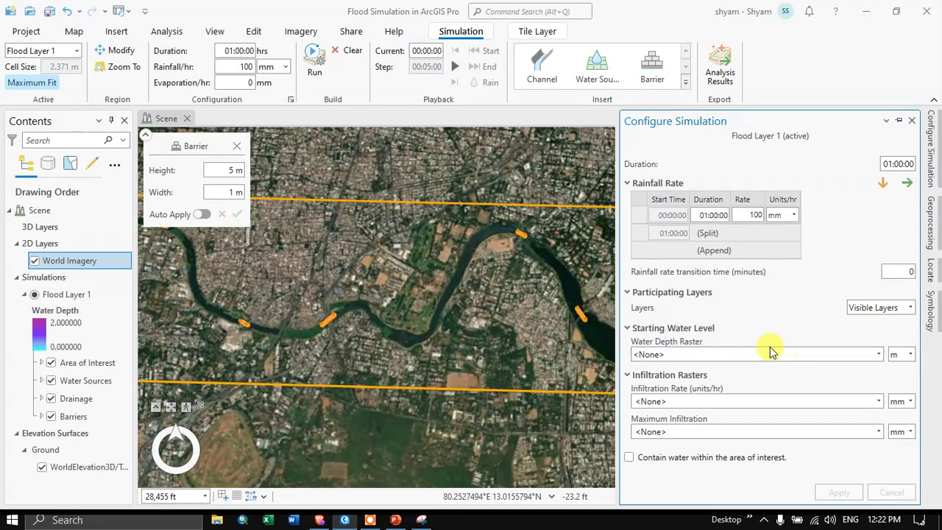
- Leave the starting water depth raster at None and set both the infiltration rate and the maximum infiltration to Impervious Surface (0)
click(878, 355)
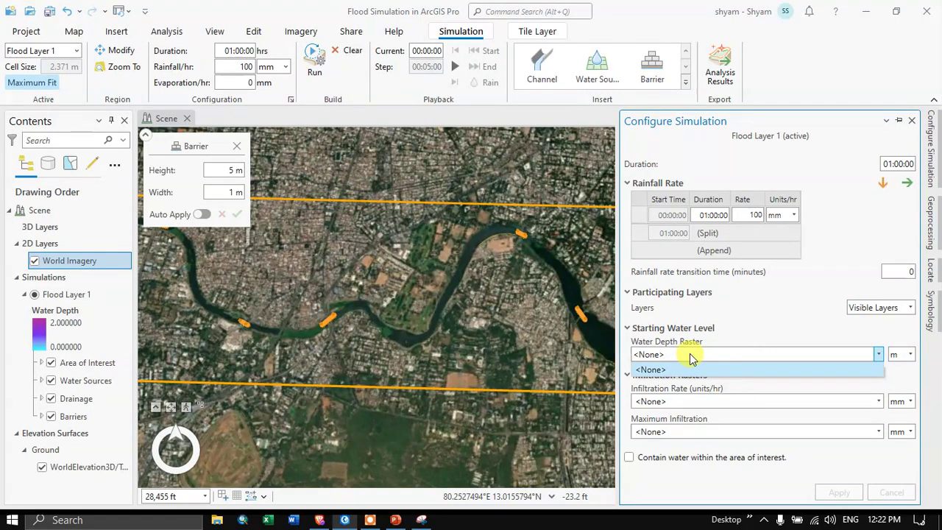
click(758, 341)
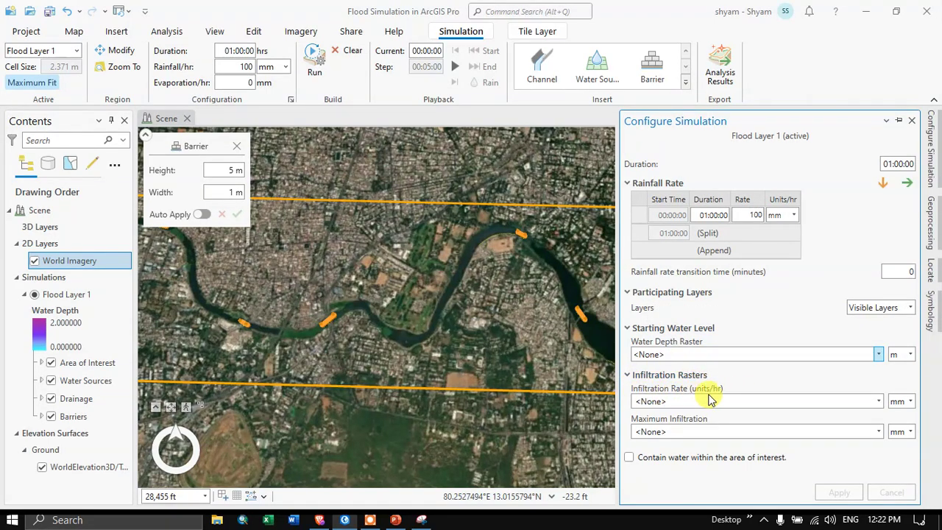
click(878, 401)
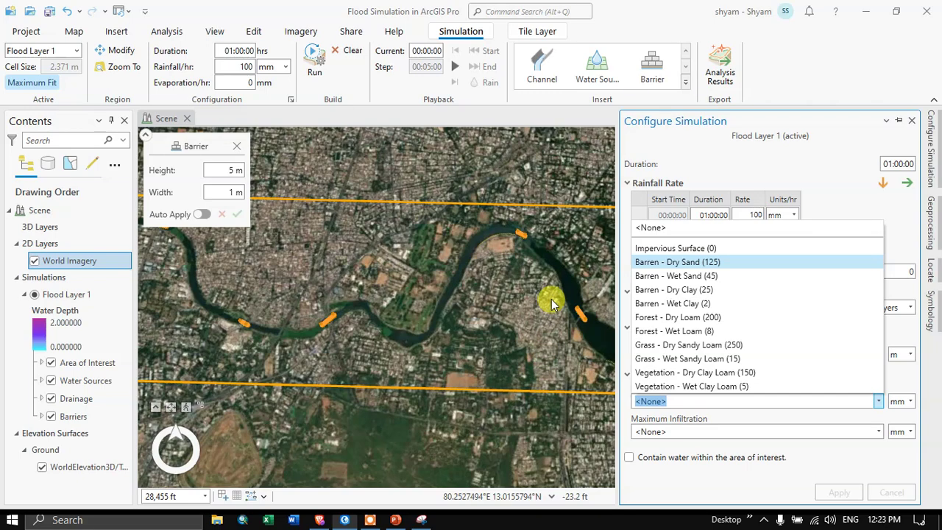
click(678, 248)
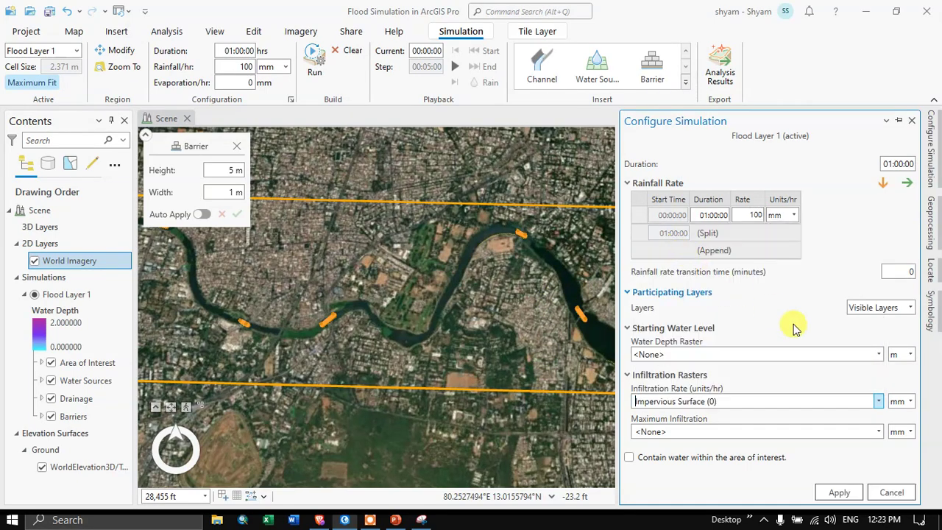
click(878, 432)
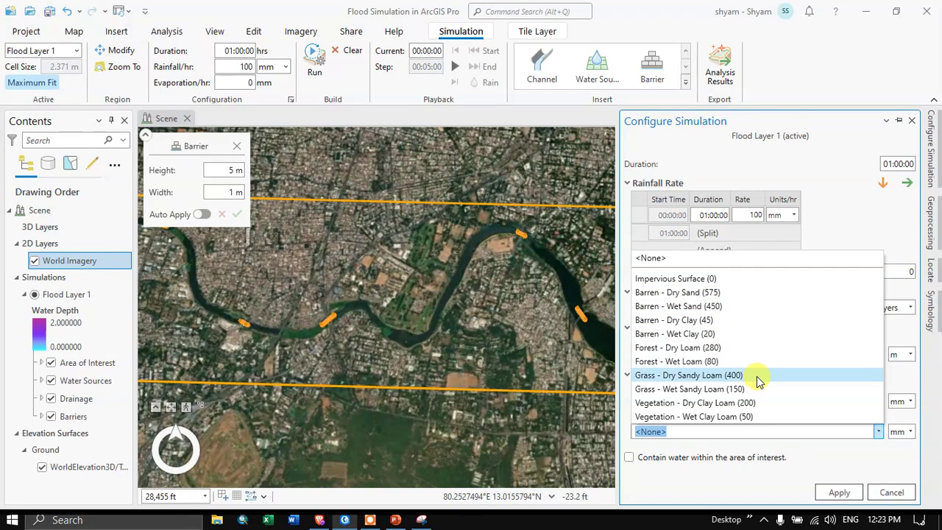
click(679, 281)
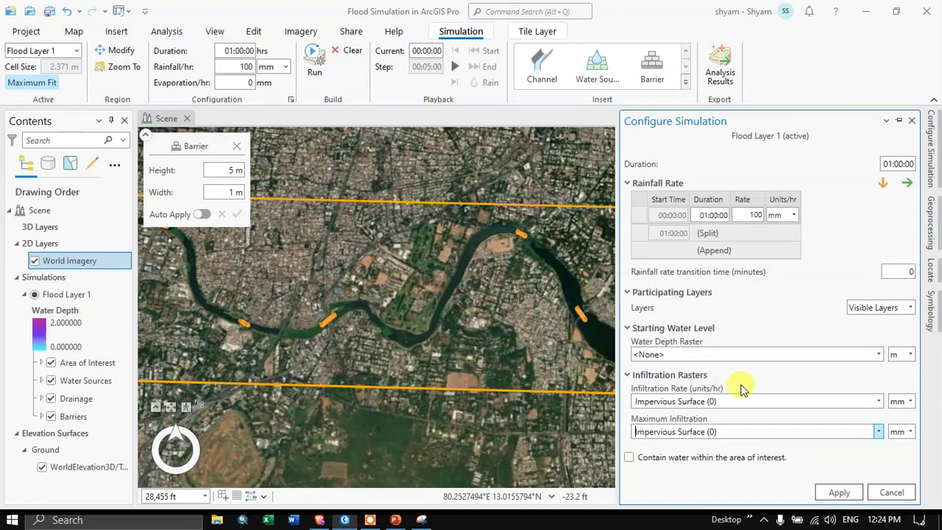
- Review the unit choices for the infiltration rate and the water depth raster, keeping mm and m
click(911, 403)
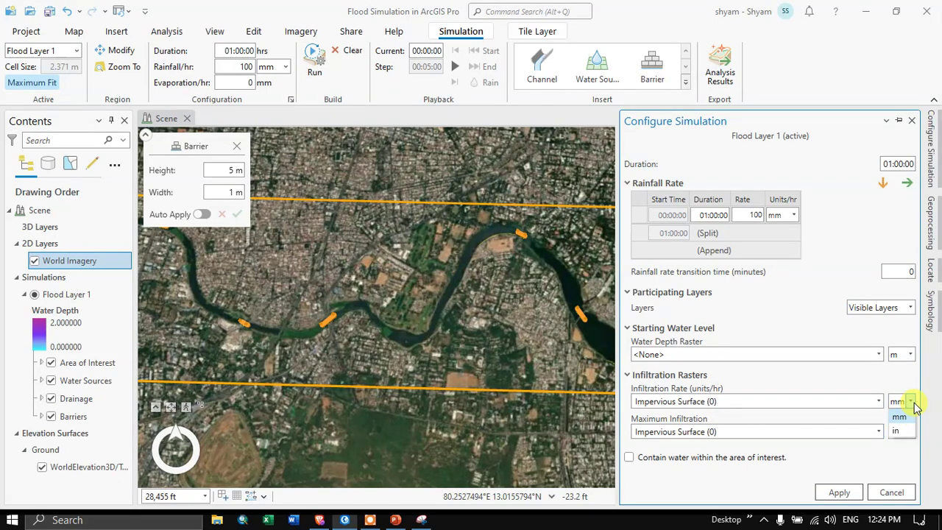
click(912, 403)
click(912, 404)
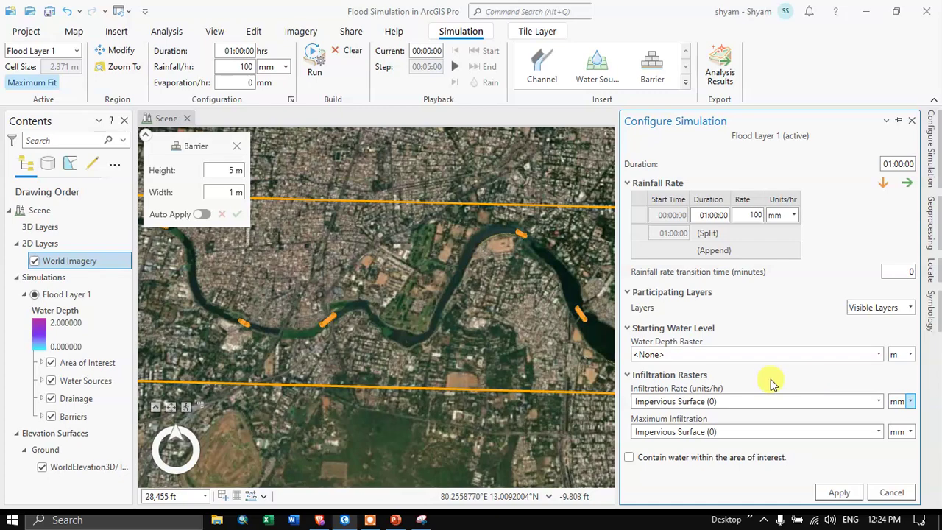
click(877, 356)
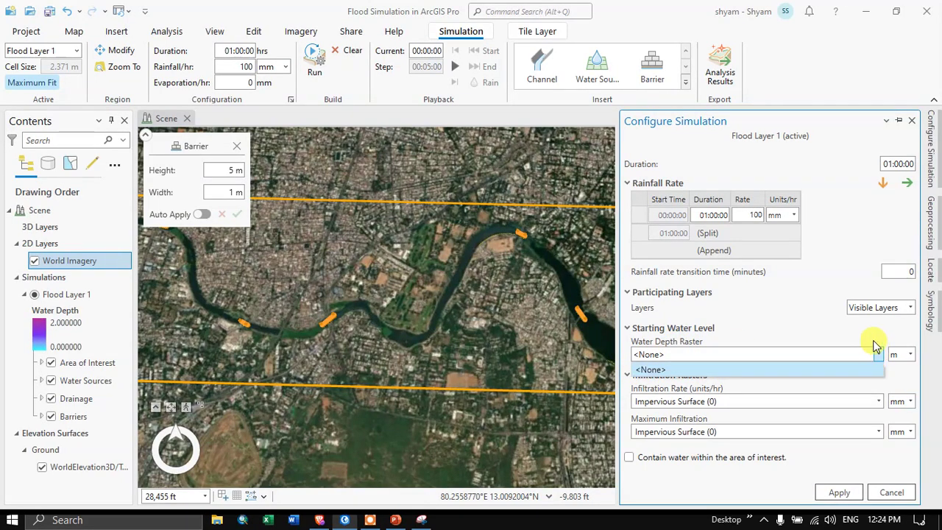
click(873, 349)
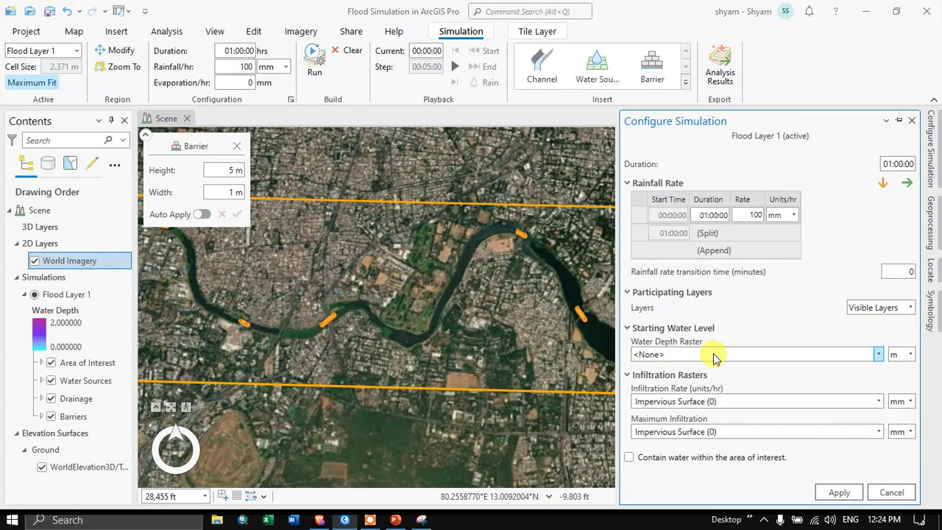
click(912, 356)
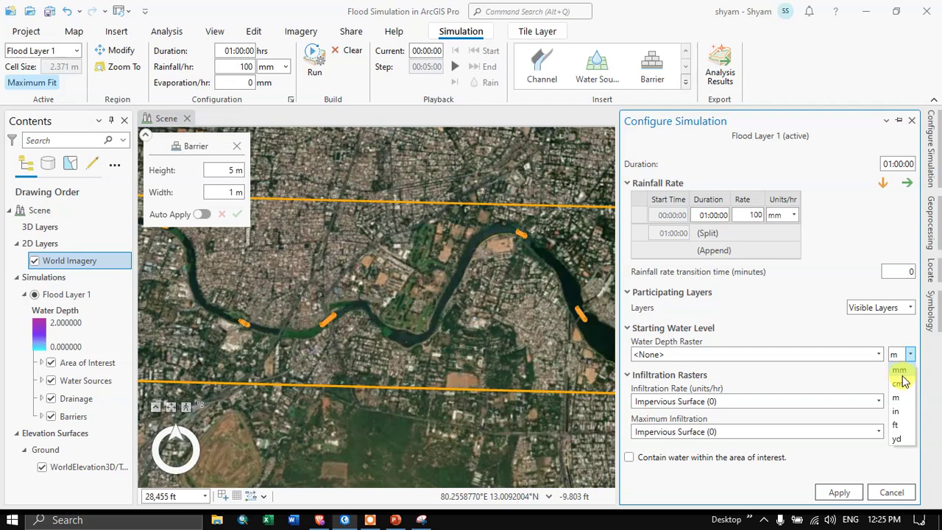
click(897, 397)
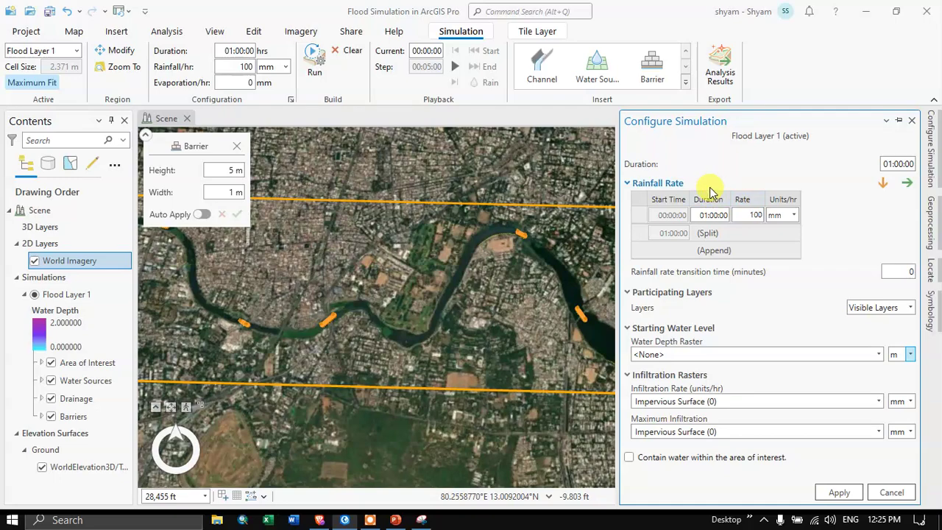
- Split the one-hour rainfall into periods of 30, 15 and 15 minutes with rates of 70, 20 and 10 mm per hour
click(710, 234)
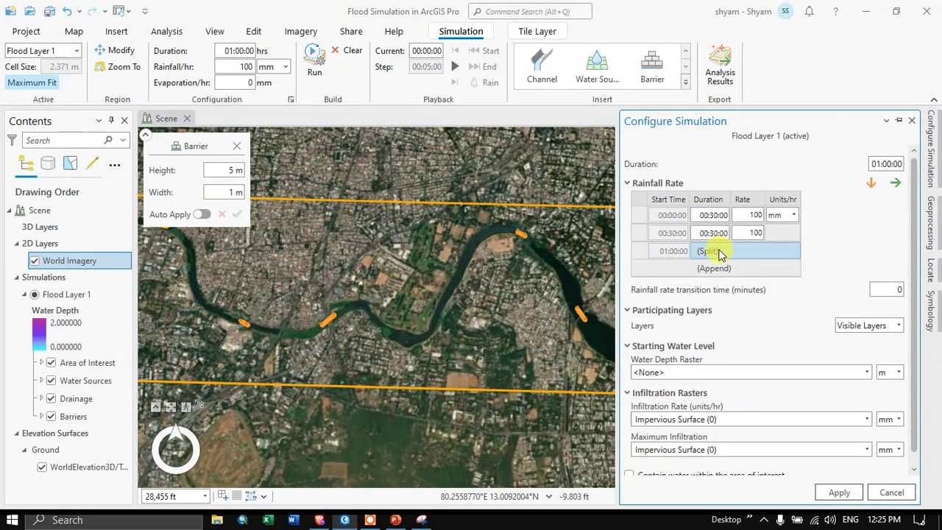
click(710, 251)
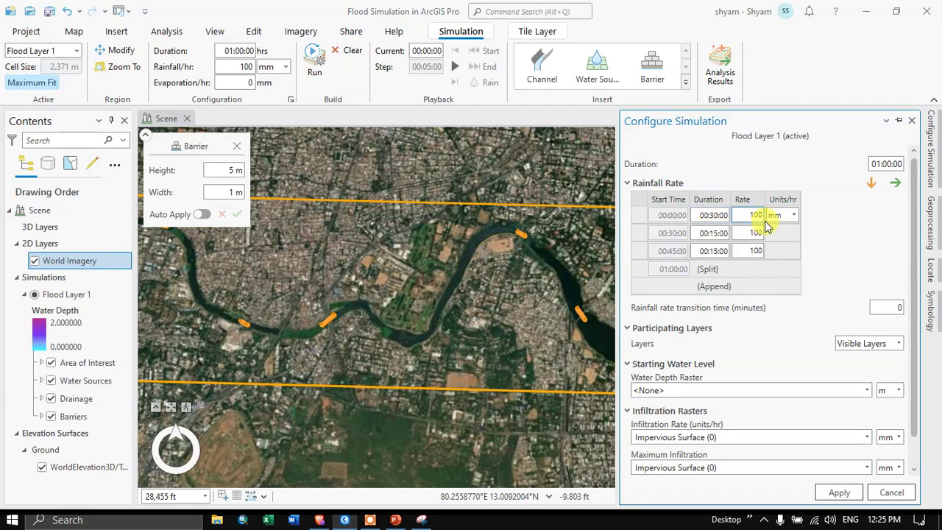
click(752, 215)
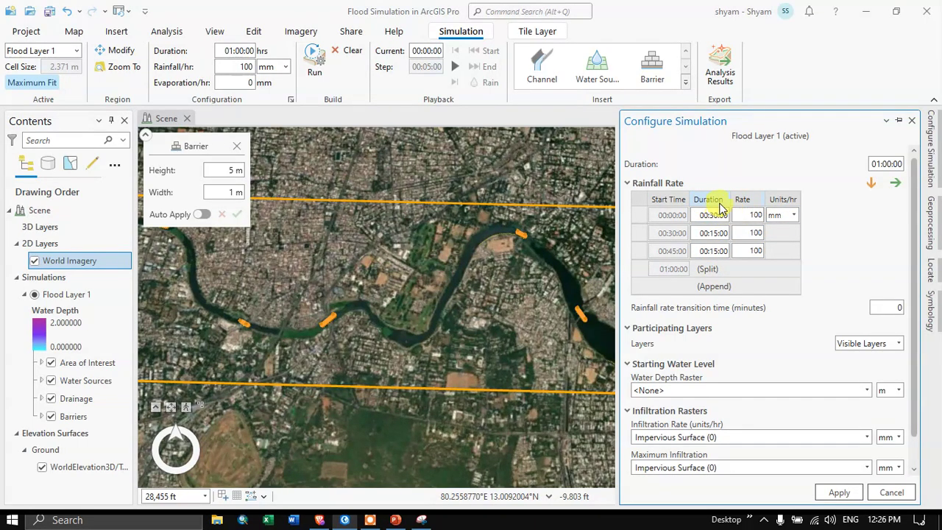
click(752, 214)
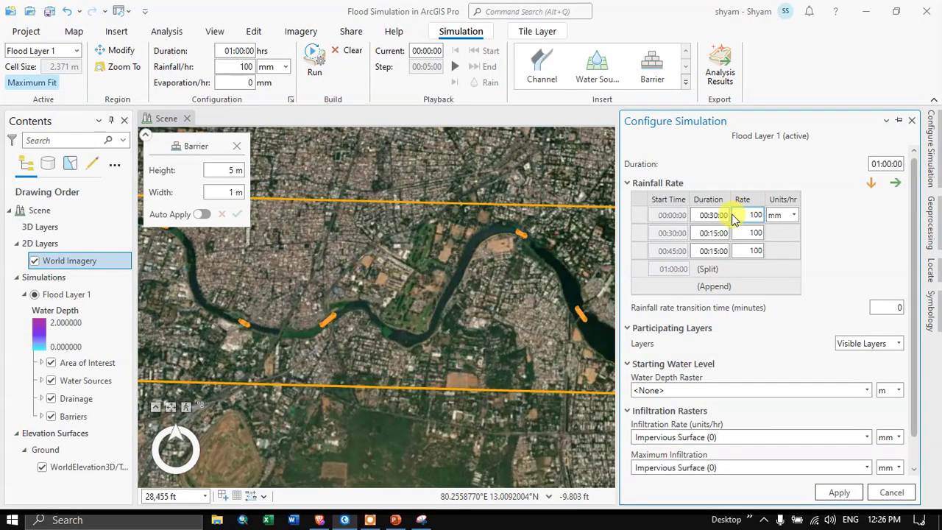
click(758, 214)
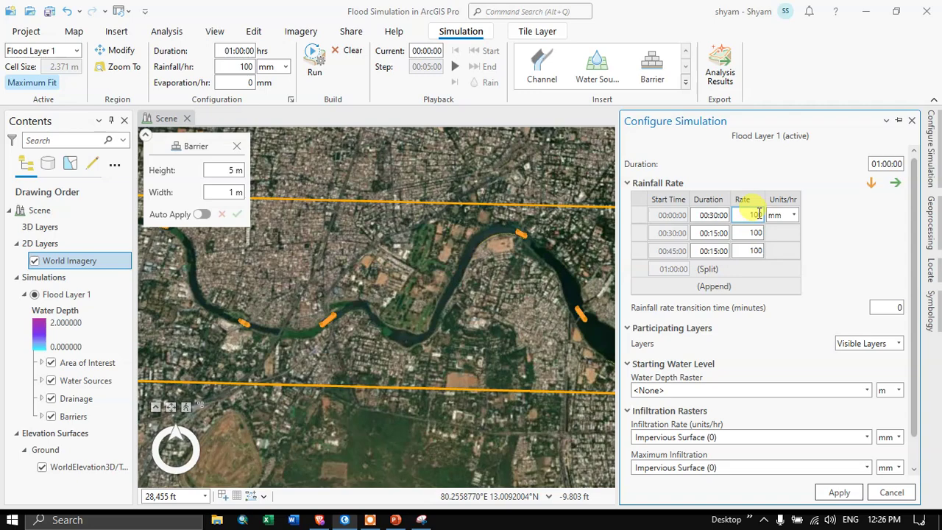
click(759, 214)
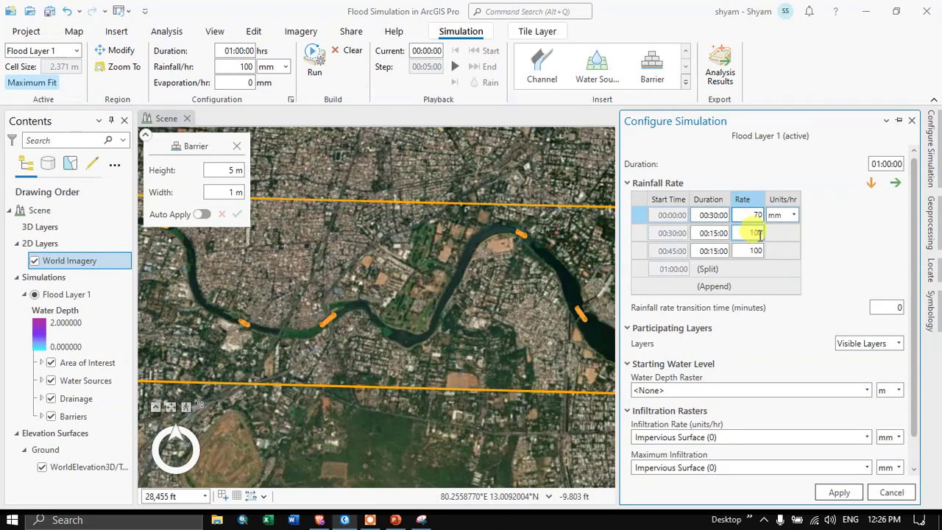
click(758, 232)
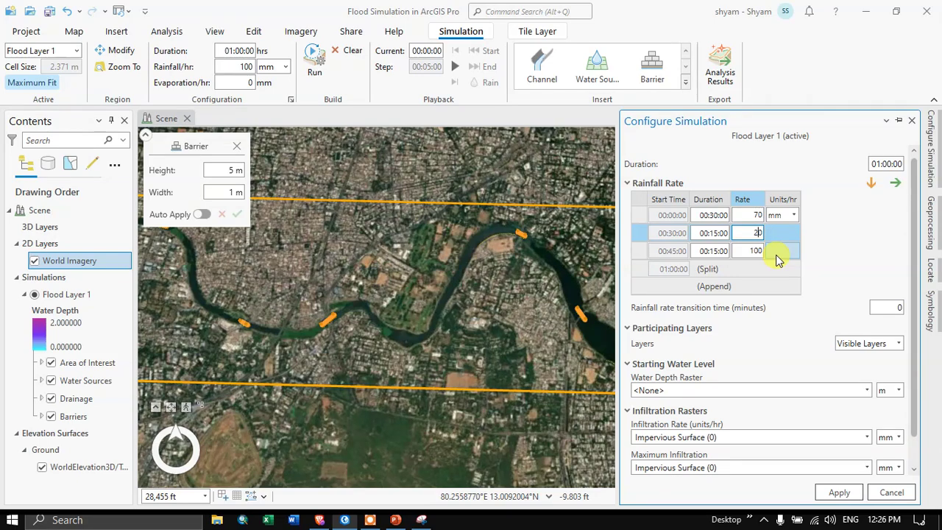
text(20)
click(757, 250)
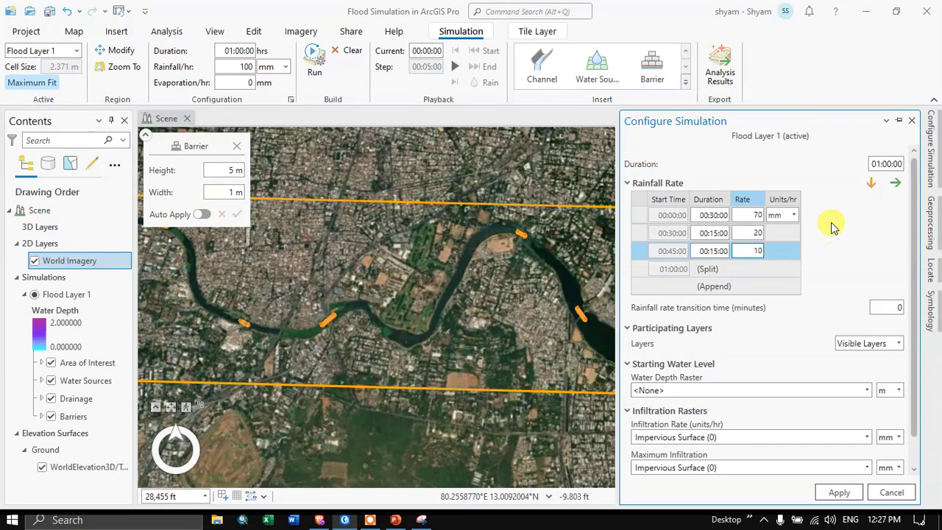
- Apply the simulation configuration, clear the view of the river and run the flood simulation
click(840, 494)
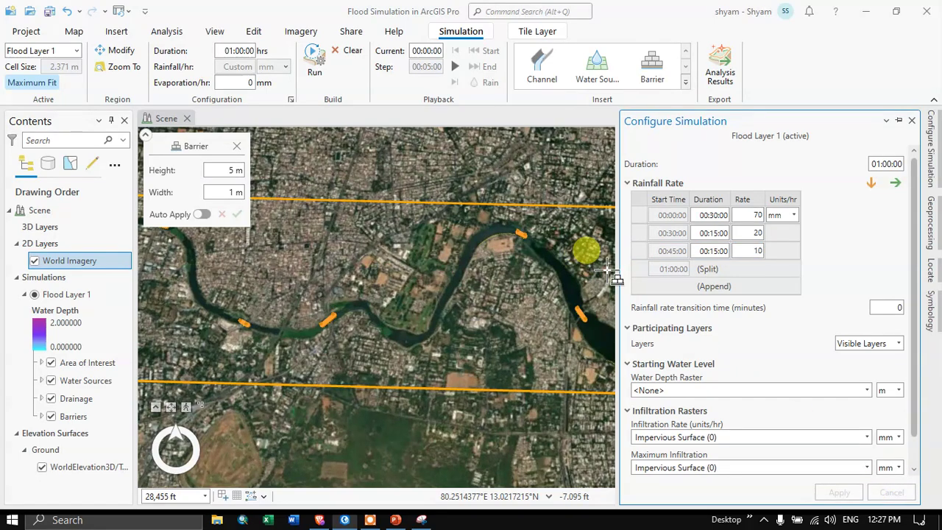
drag(620, 274, 827, 273)
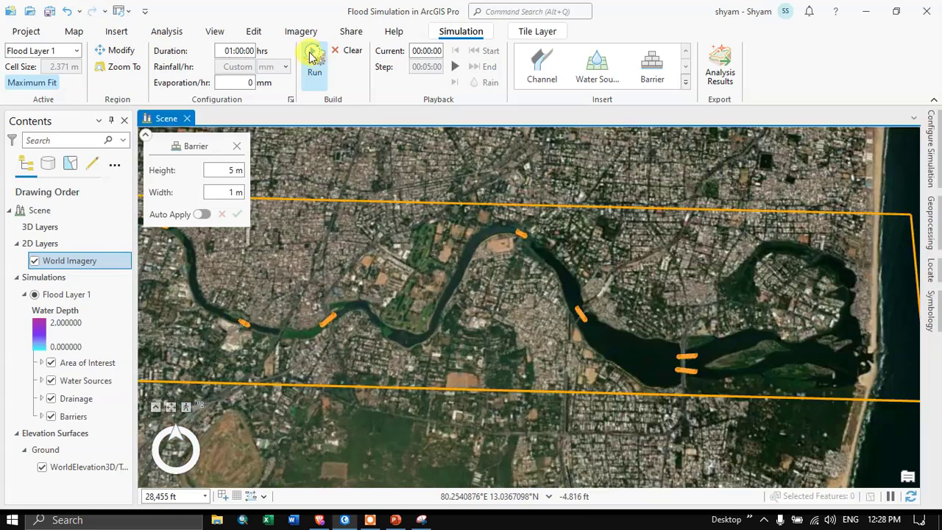
click(315, 62)
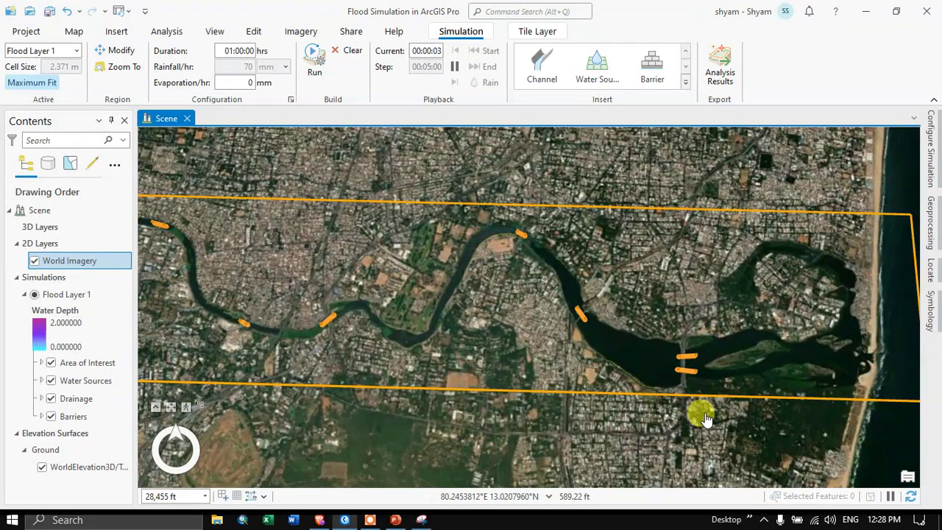
- Examine the water spread along the river and around the northern-bend barrier and bridge channel as the simulation plays through
scroll(703, 412, down, 2)
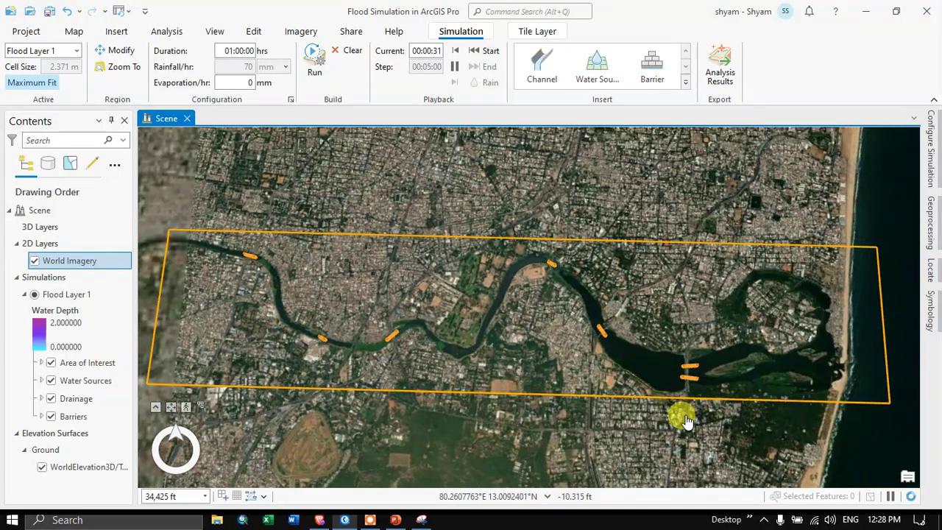
scroll(650, 344, down, 2)
middle_drag(651, 344, 668, 180)
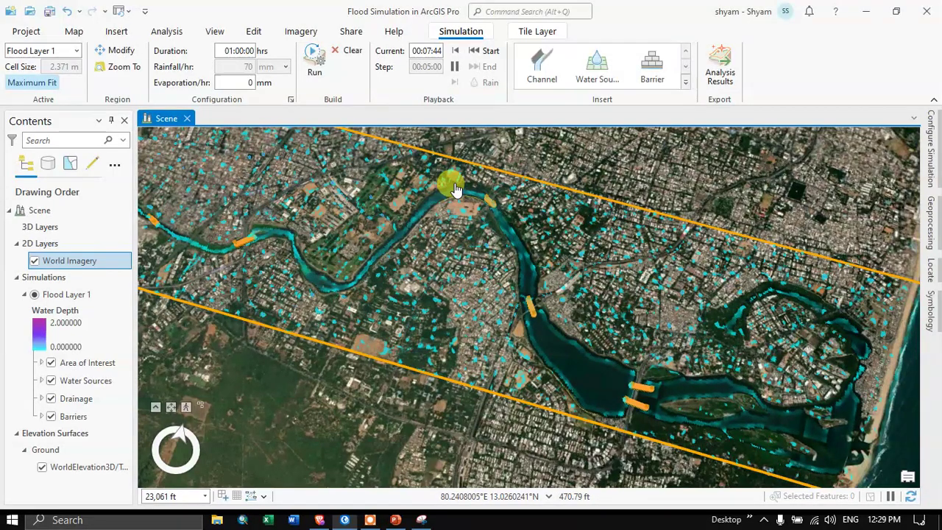
scroll(456, 190, up, 5)
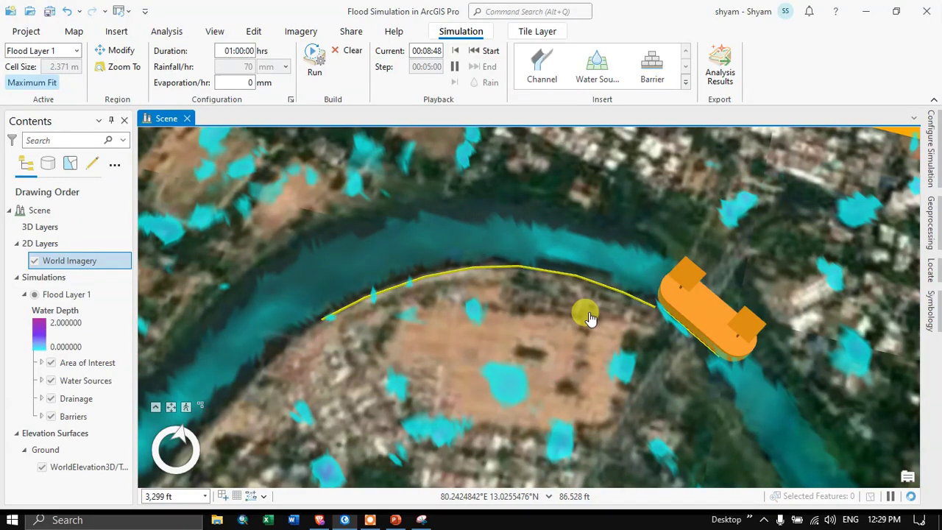
scroll(589, 318, down, 8)
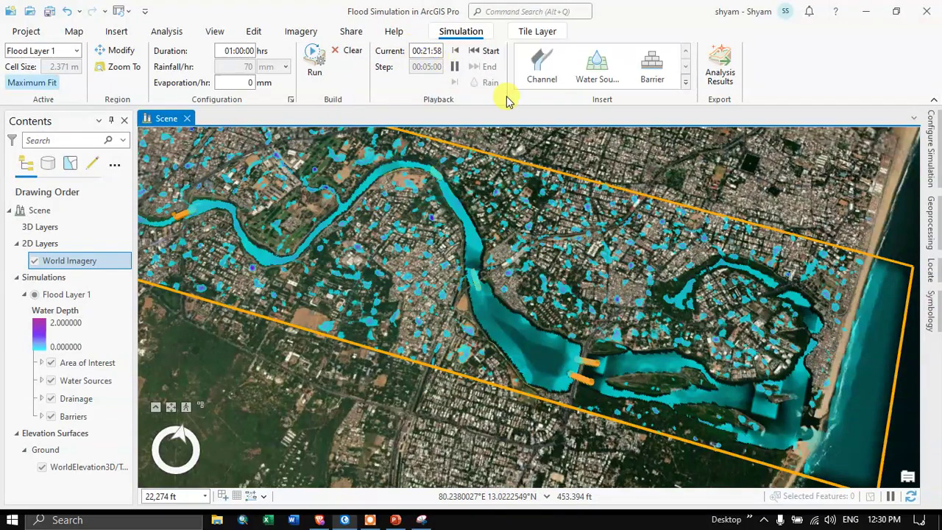
click(681, 159)
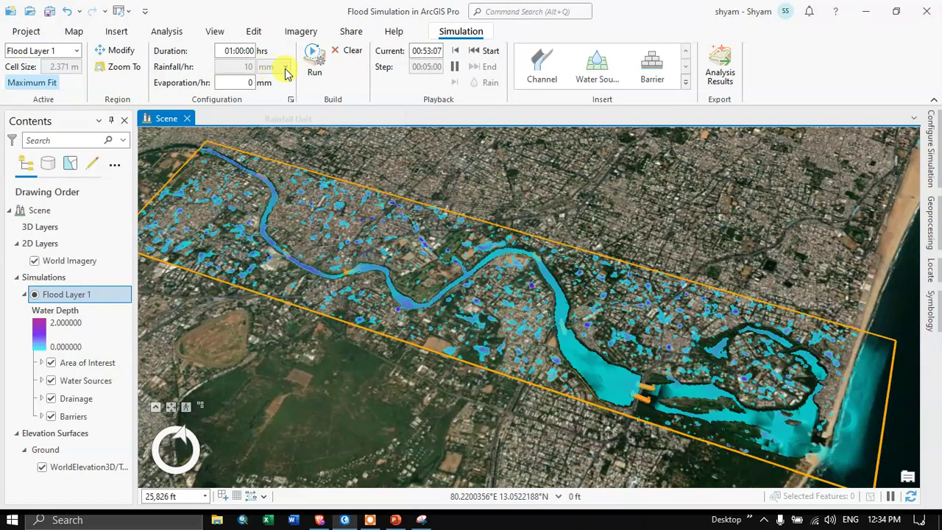
click(529, 243)
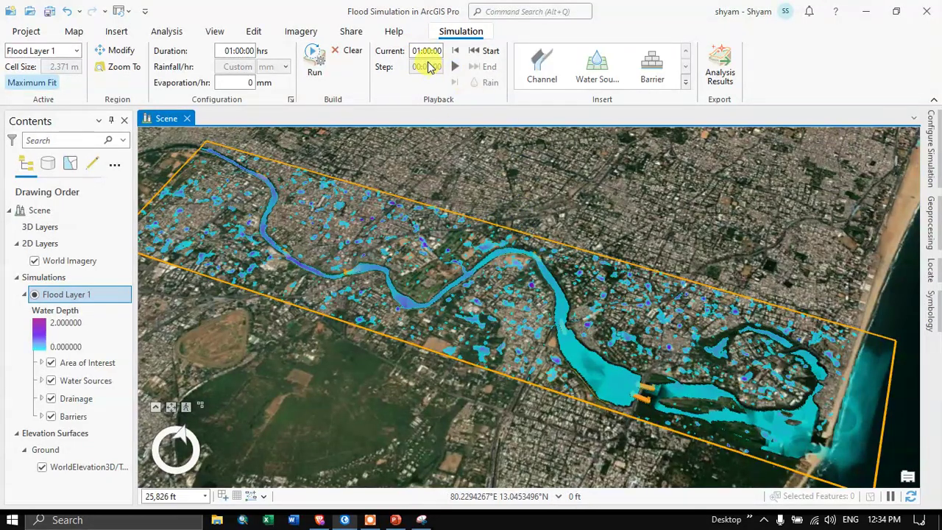
scroll(523, 252, up, 4)
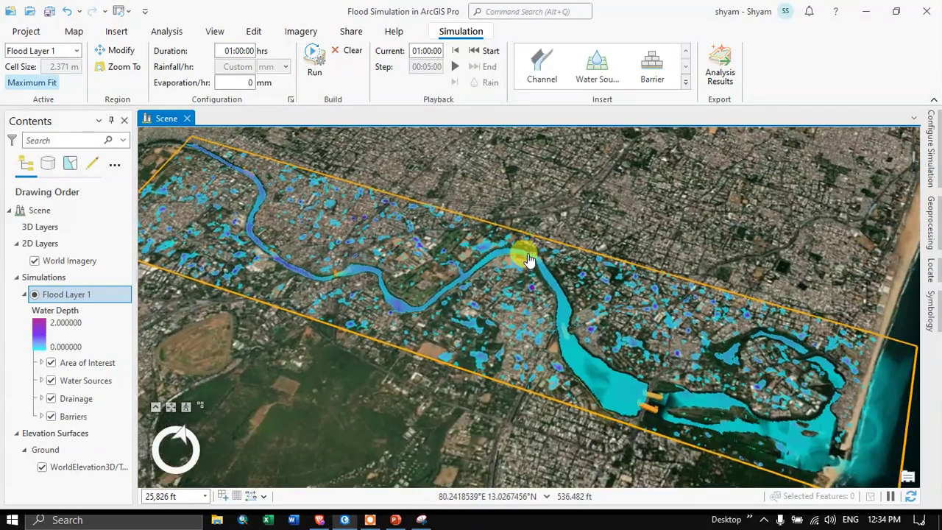
scroll(556, 272, up, 6)
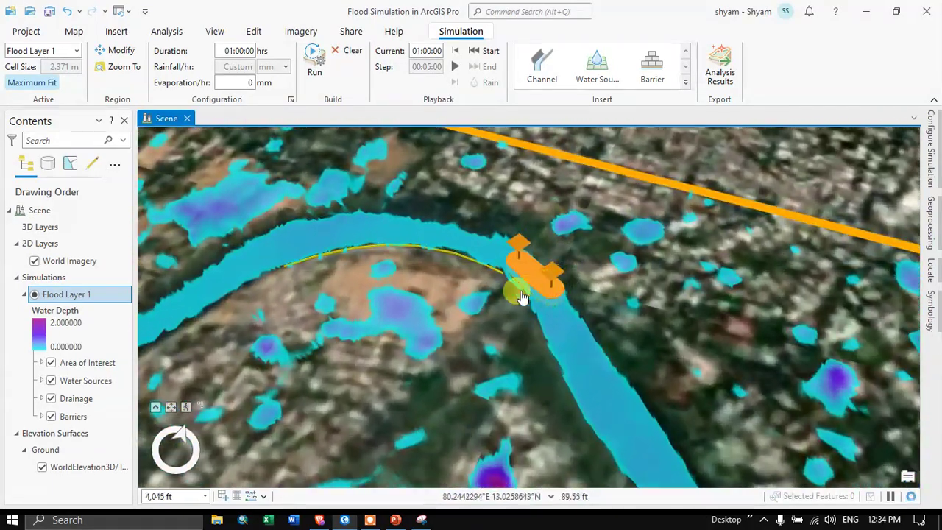
scroll(346, 273, up, 4)
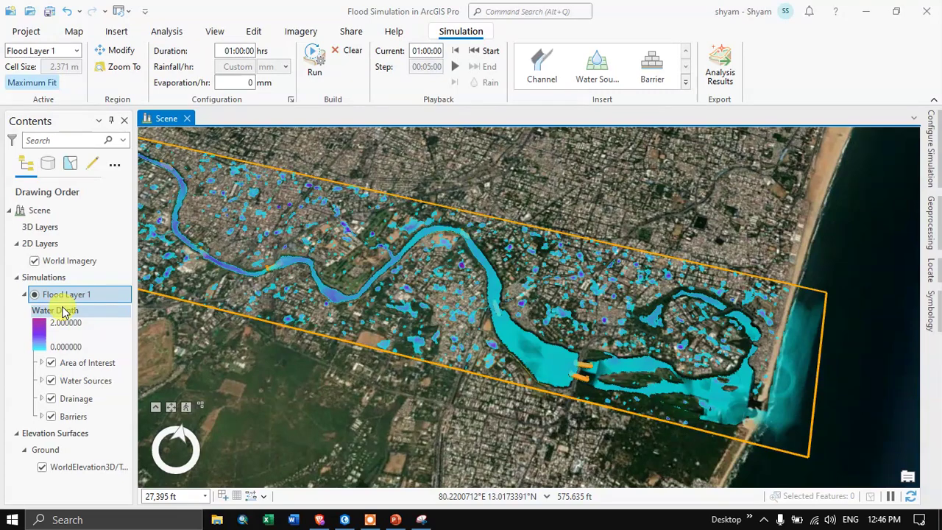
- Replace the imagery basemap with Light Gray Canvas including the 3D Buildings and Places and Labels layers
click(73, 33)
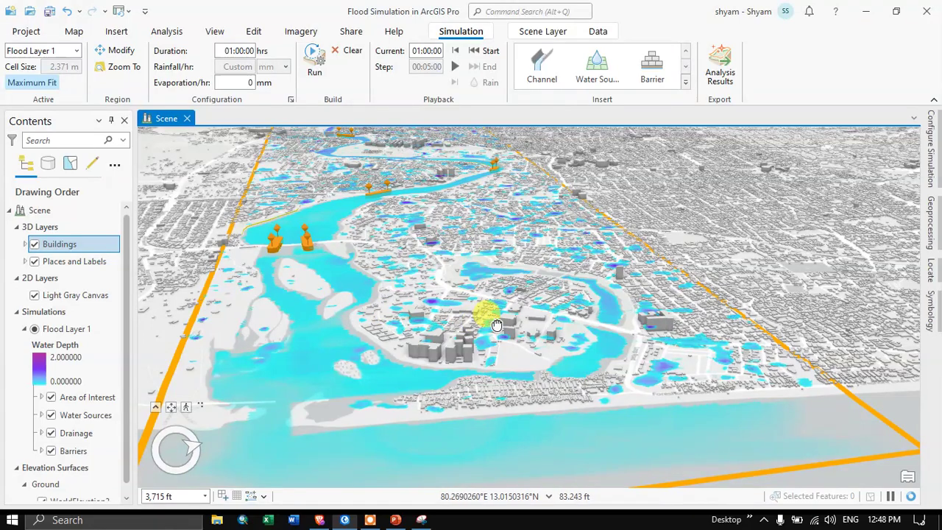
middle_drag(420, 242, 374, 249)
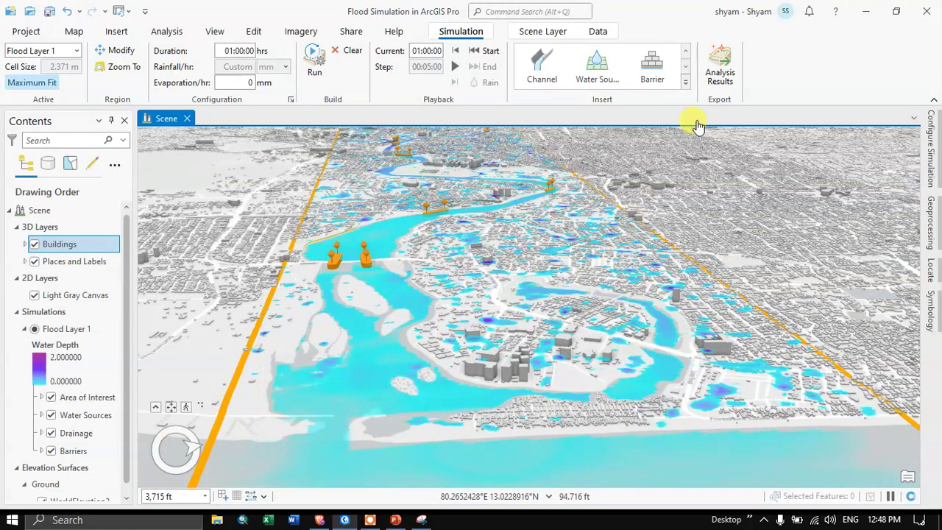
- Export Flood Layer 1's water depth, absolute height and velocity results to the Flood_Layer_Adyar folder, using the layer's cache interval
click(726, 71)
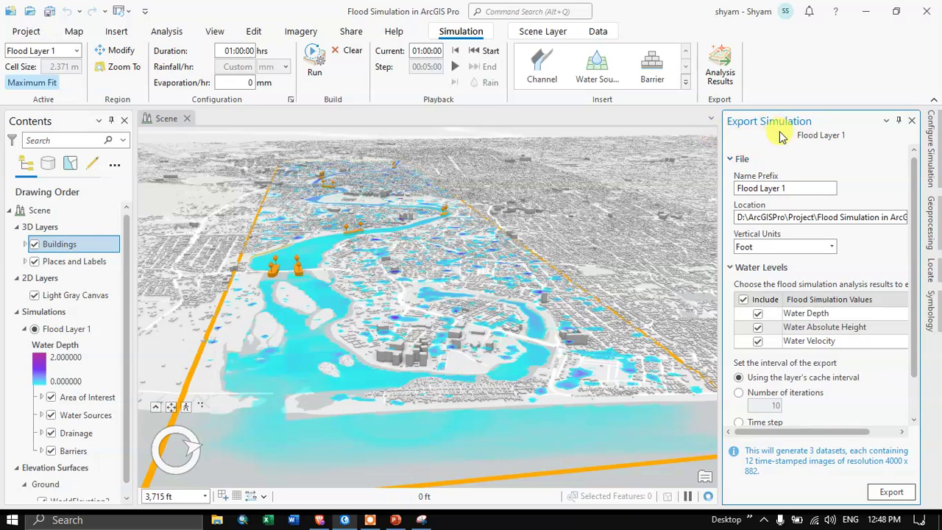
drag(720, 271, 642, 266)
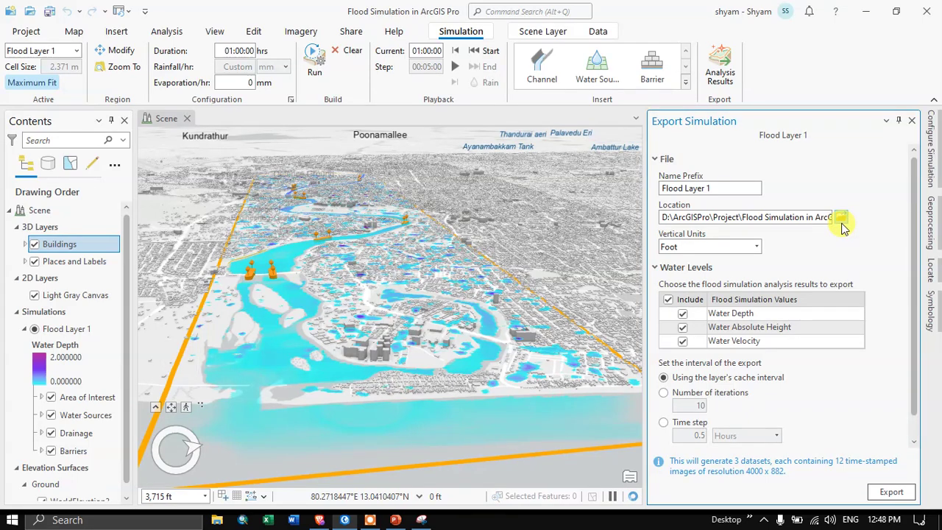
click(841, 221)
double_click(499, 213)
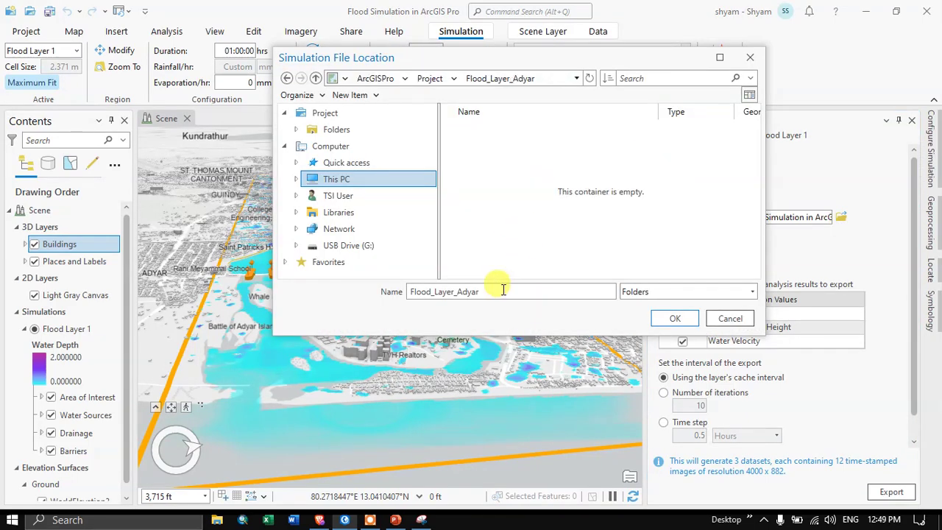
click(674, 320)
click(675, 324)
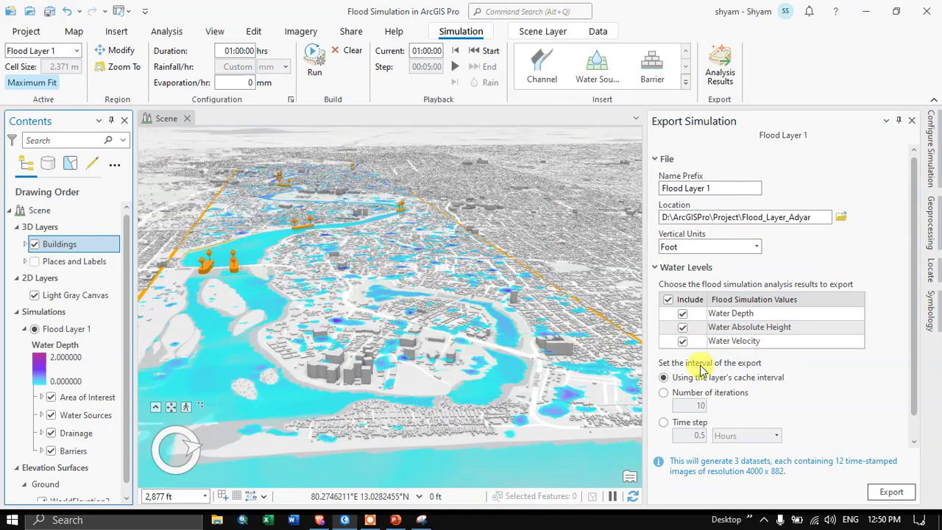
click(892, 494)
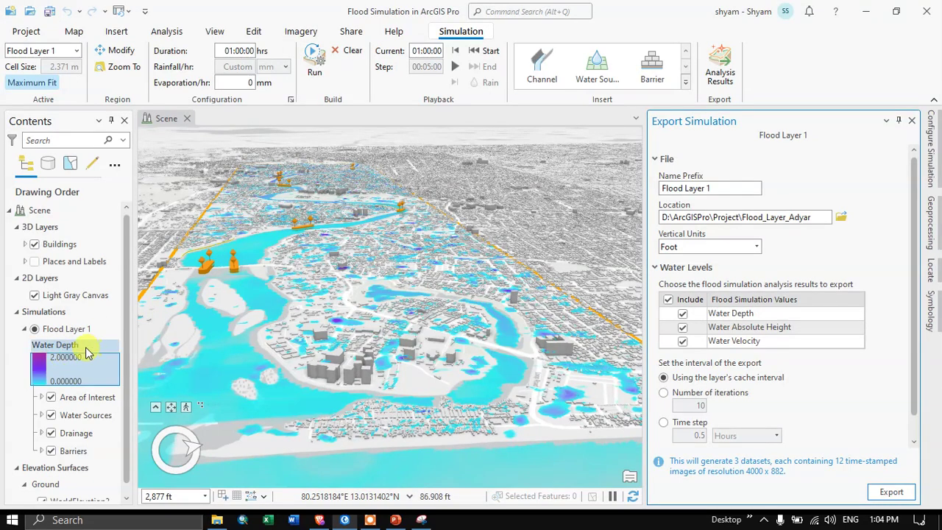
- Try the dark blue-to-green color scheme on Flood Layer 1's water depth symbology and restore the cyan-to-purple scheme
click(40, 366)
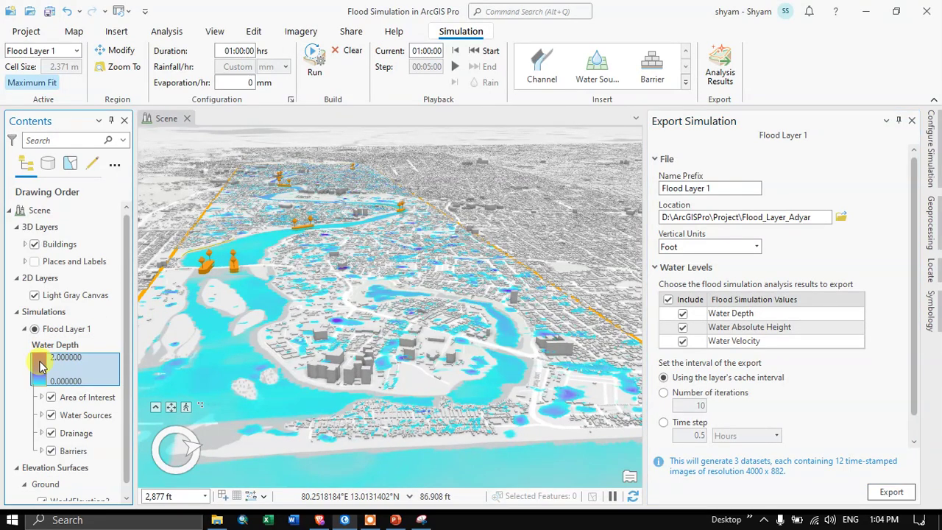
double_click(41, 366)
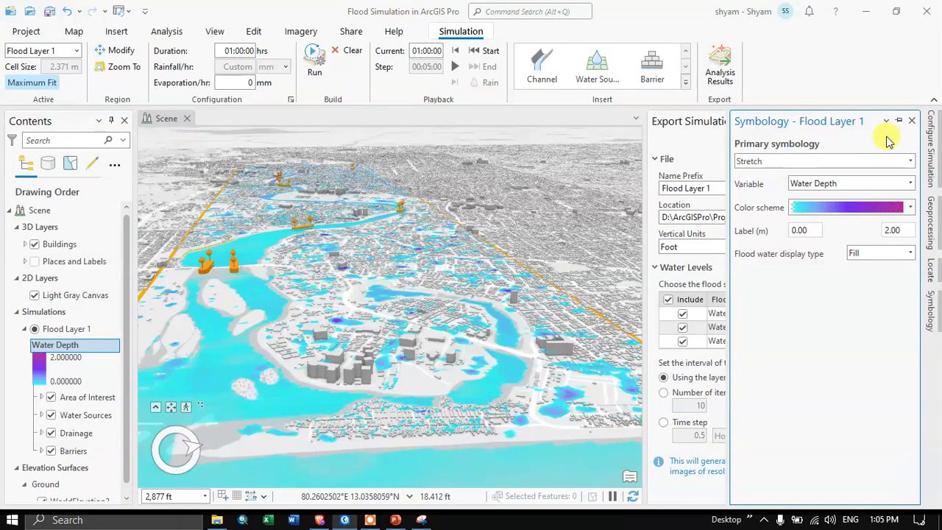
click(911, 208)
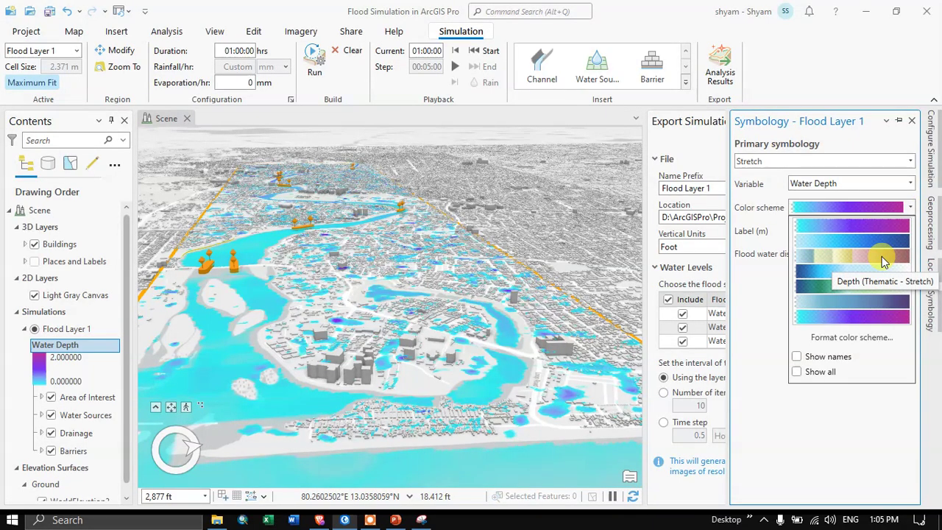
click(828, 292)
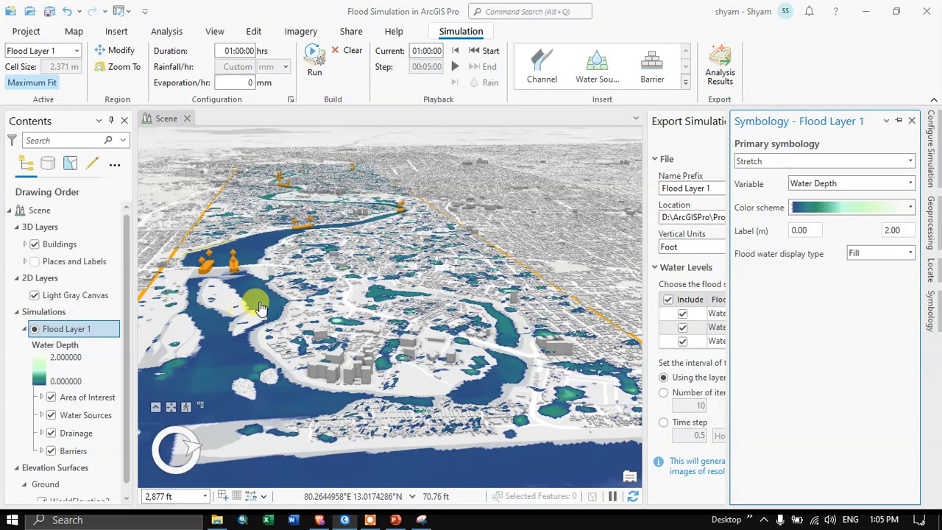
click(911, 209)
click(891, 224)
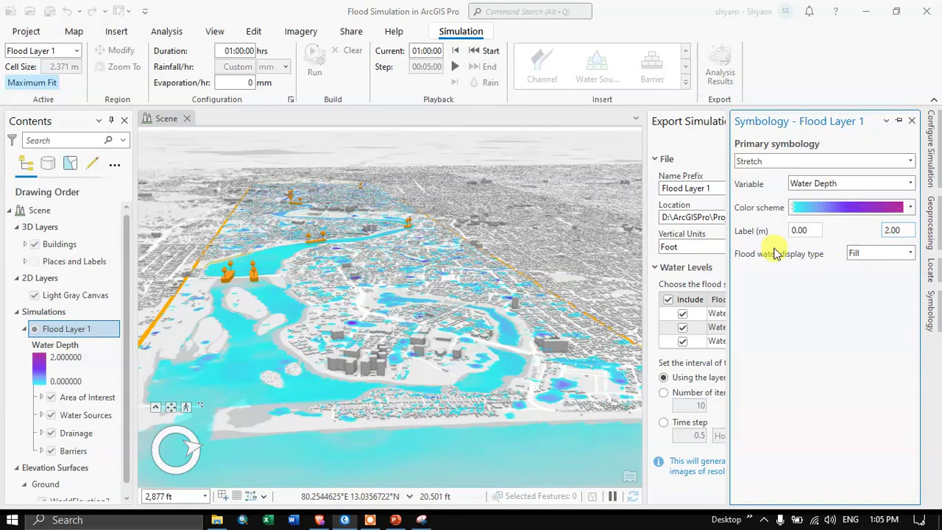